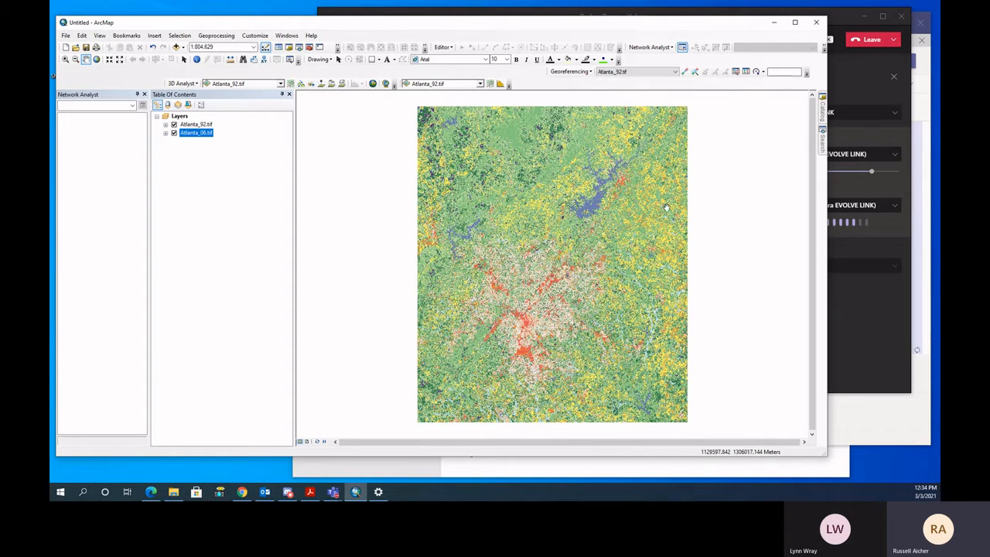
- Toggle the Atlanta_92.tif layer's visibility to compare its land cover with Atlanta_06.tif
click(222, 207)
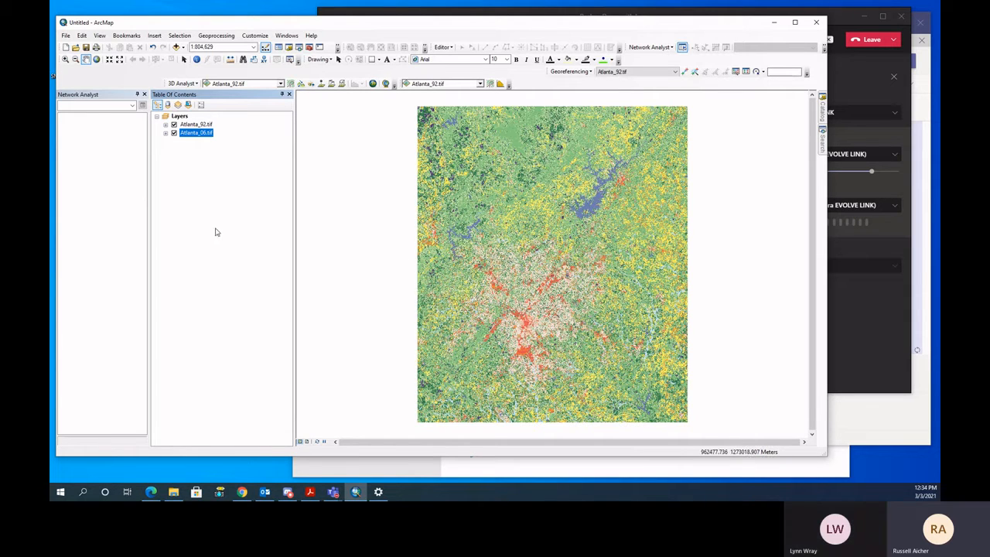
click(221, 198)
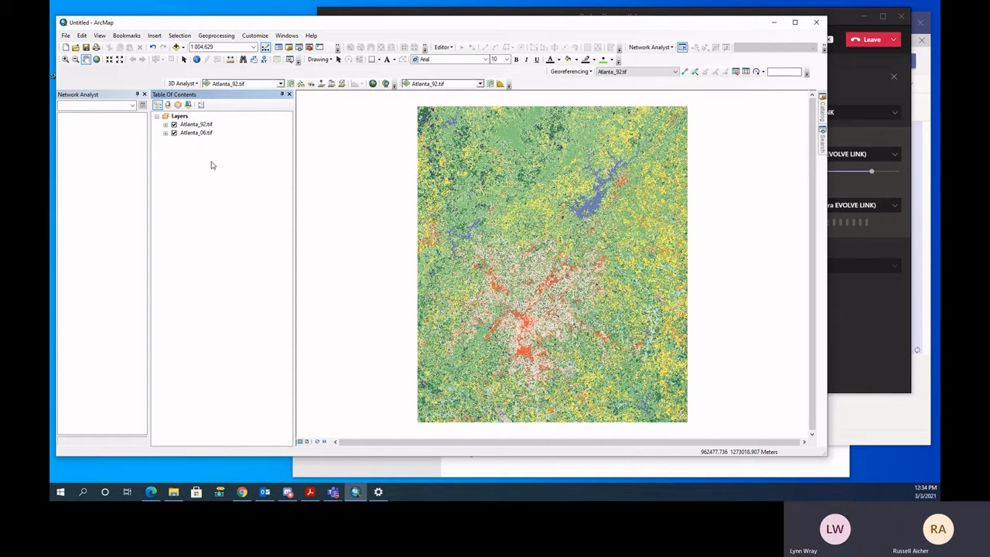
click(174, 125)
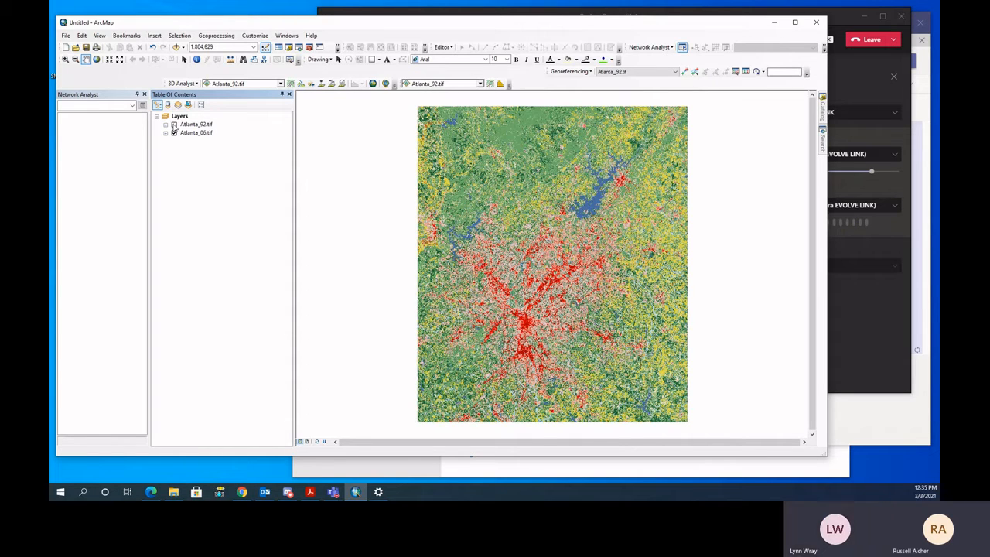
click(175, 124)
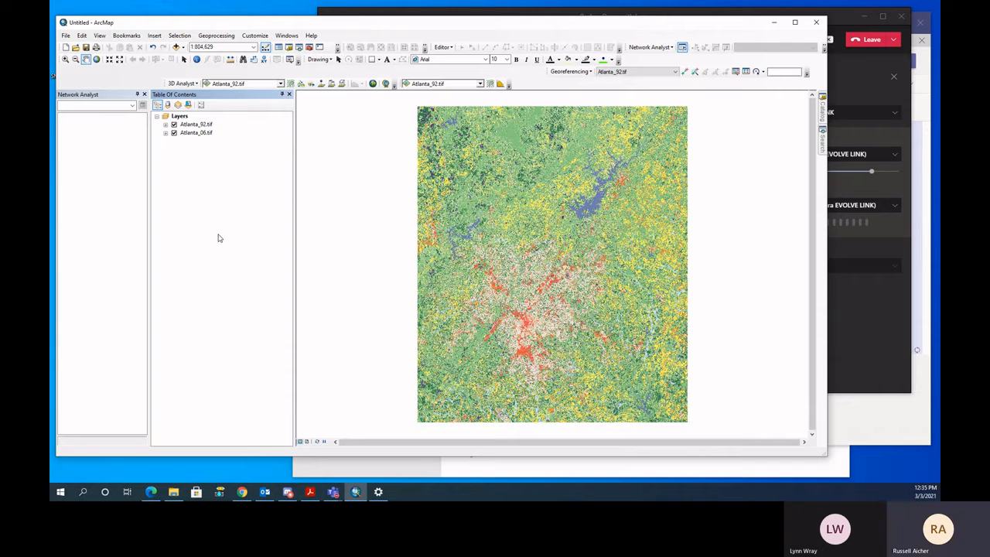
click(174, 125)
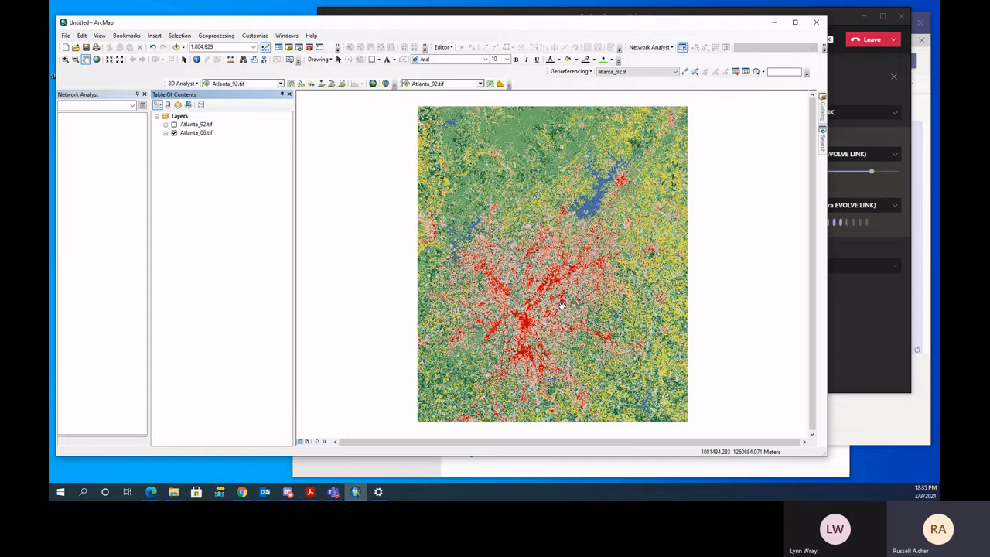
click(174, 124)
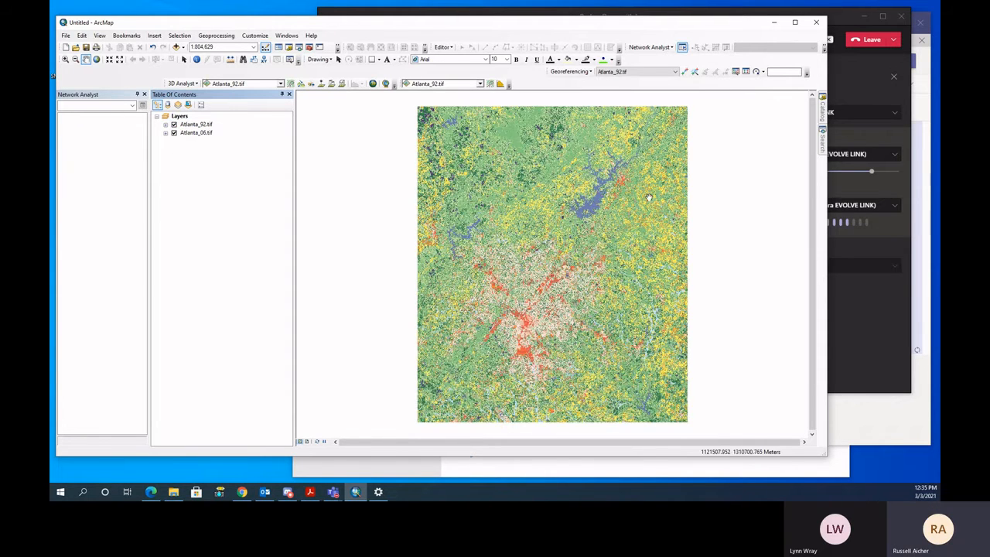
- Search for "reclassify", and open and close the Spatial Analyst version of the Reclassify tool
mouse_move(822, 146)
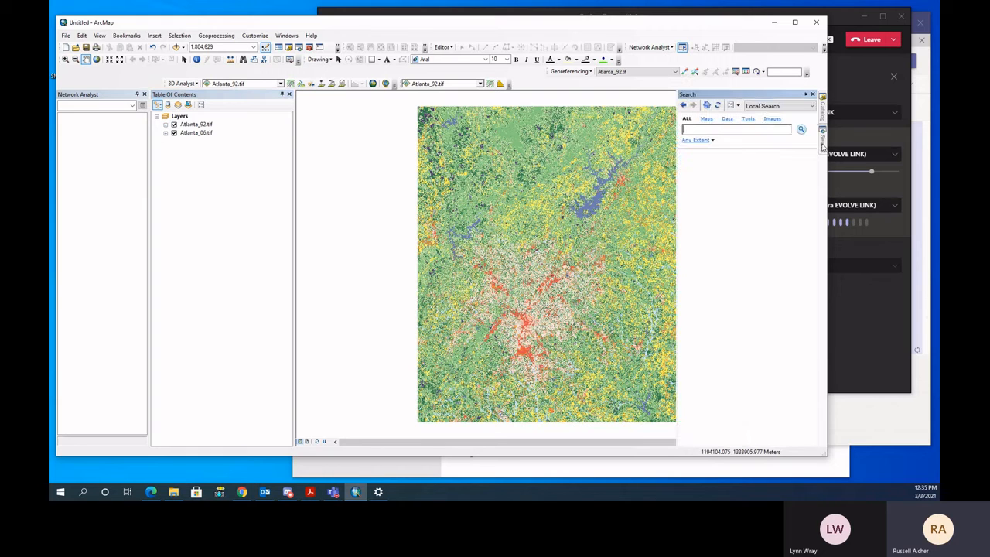
text(reclassif)
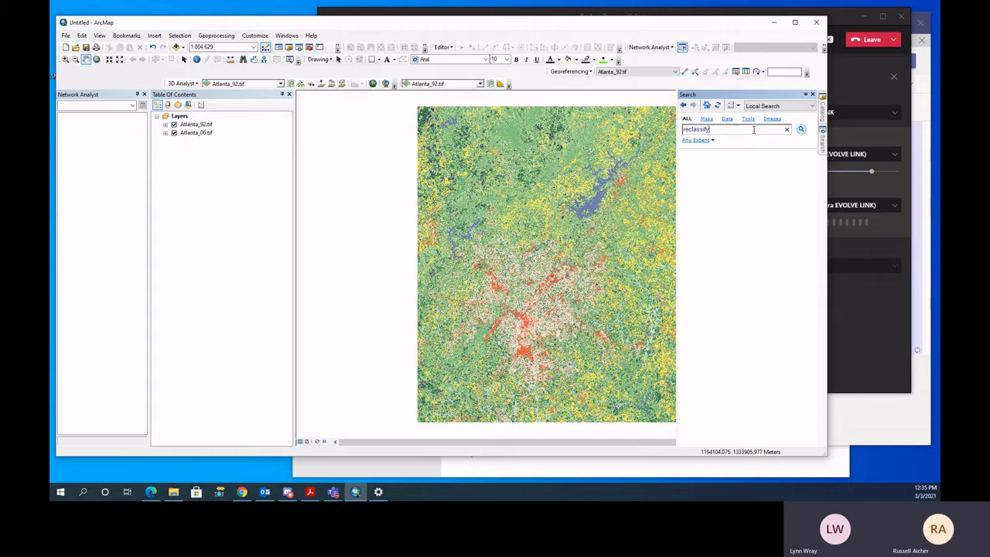
text(y)
key(Return)
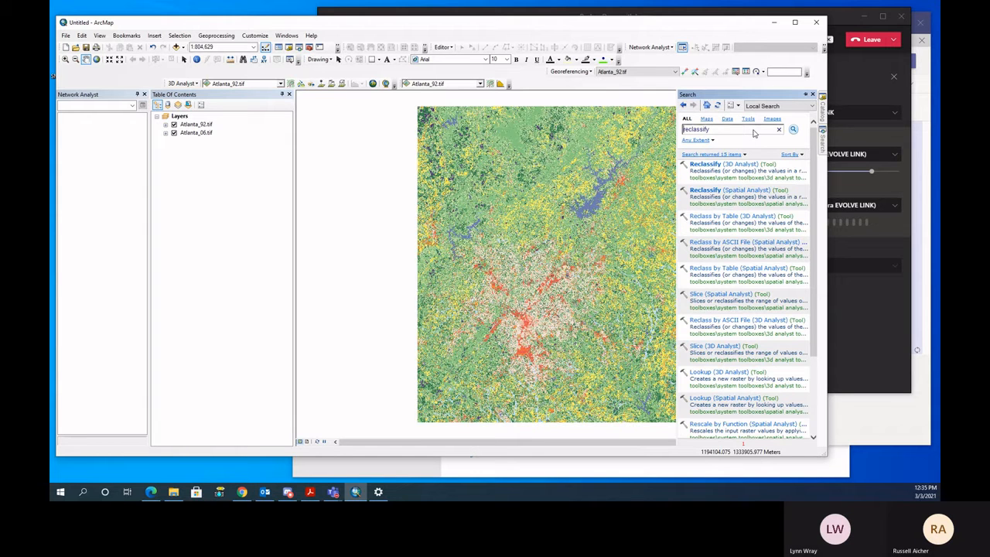
click(750, 190)
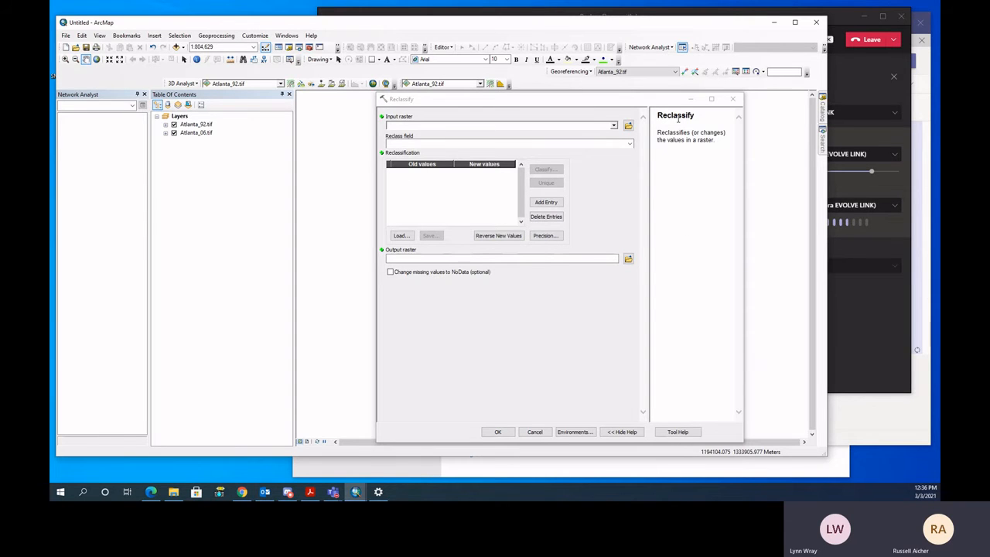
click(733, 98)
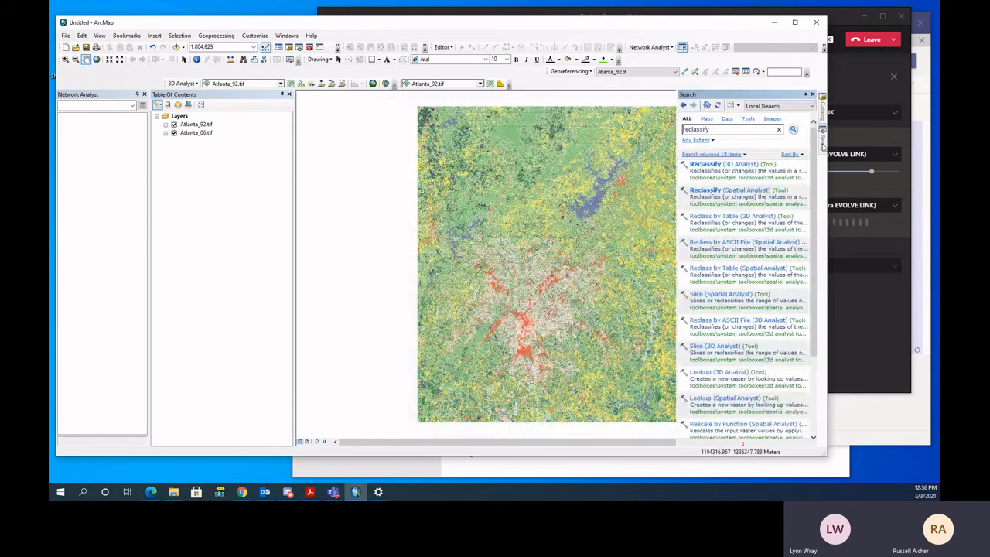
- Open the Reclassify (3D Analyst) tool and set Atlanta_92.tif as the input raster
click(731, 164)
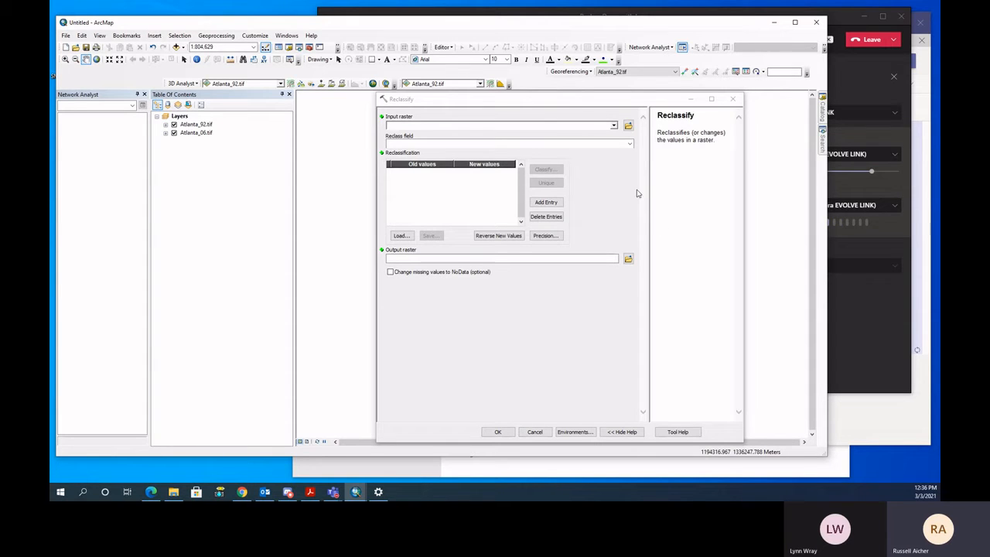
click(614, 125)
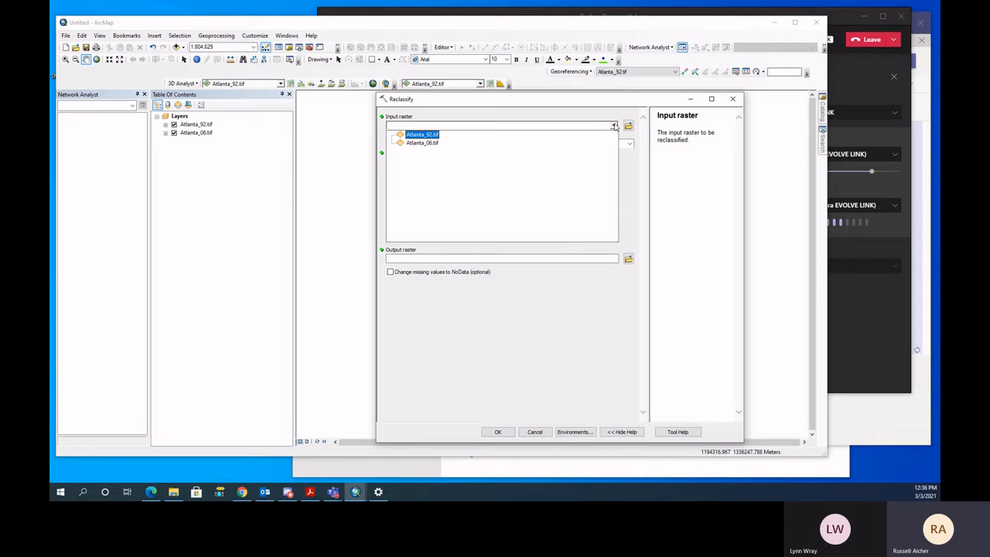
click(420, 136)
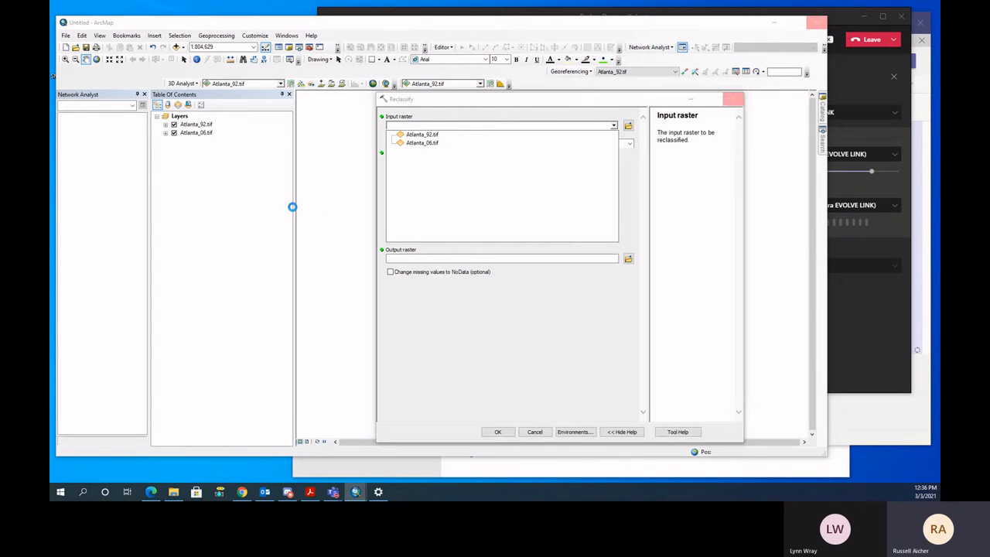
right_click(200, 128)
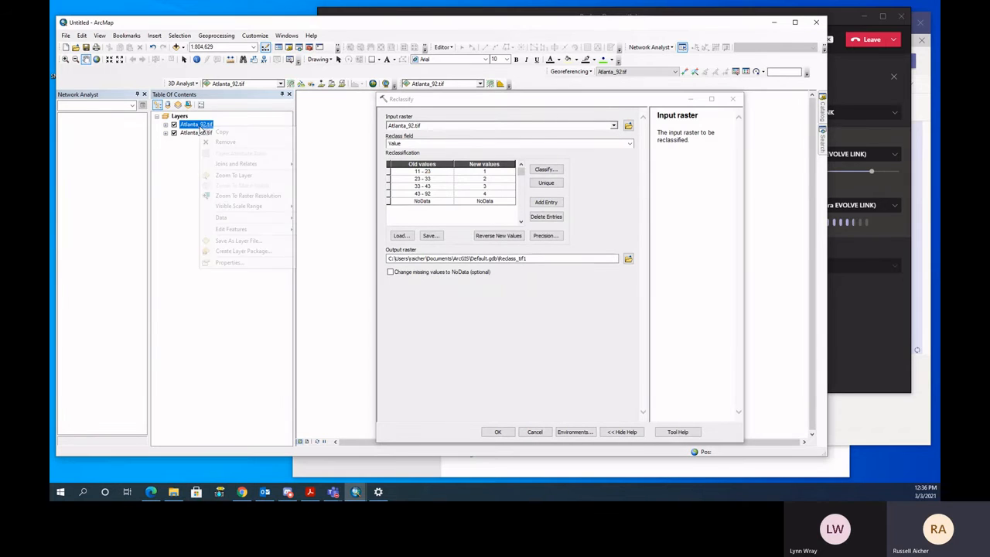
click(194, 135)
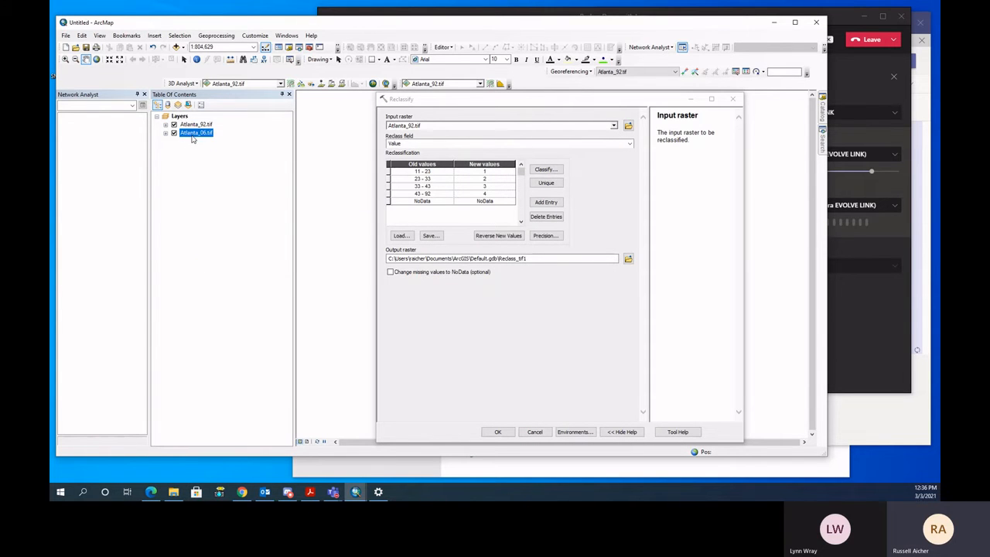
right_click(193, 137)
click(225, 126)
click(203, 125)
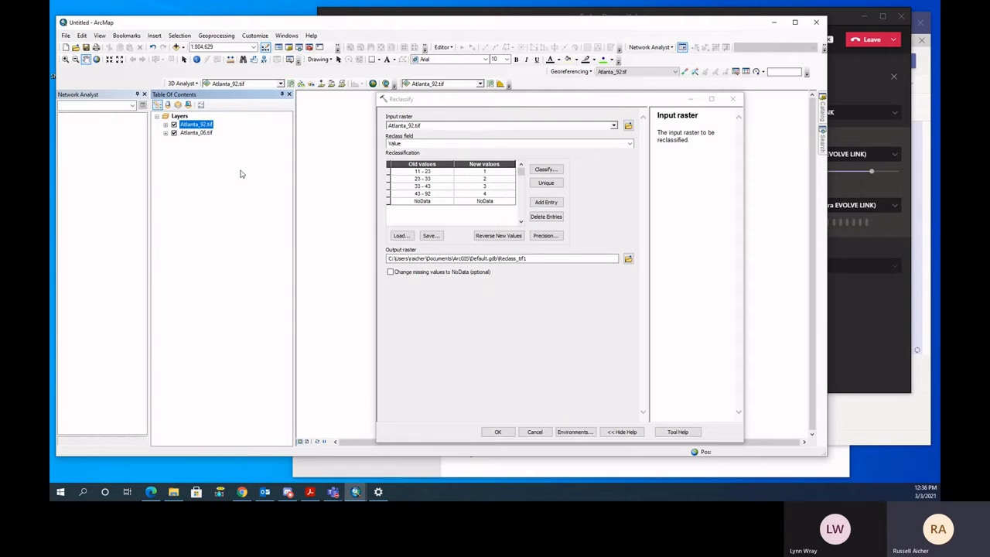
- Set the Reclassify dialog aside to examine the land cover around the large lake on the map, and return to the dialog
click(690, 99)
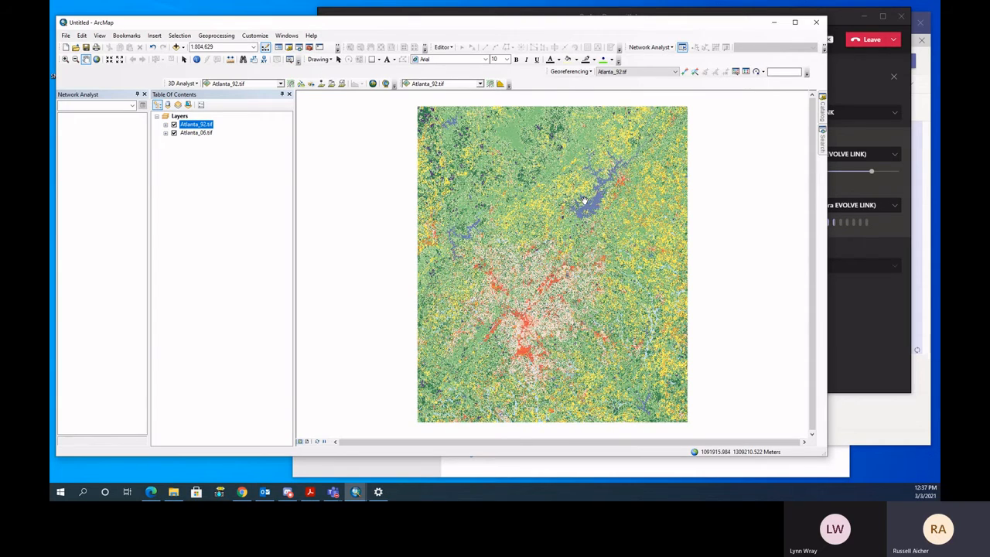
scroll(583, 206, down, 2)
scroll(588, 208, down, 4)
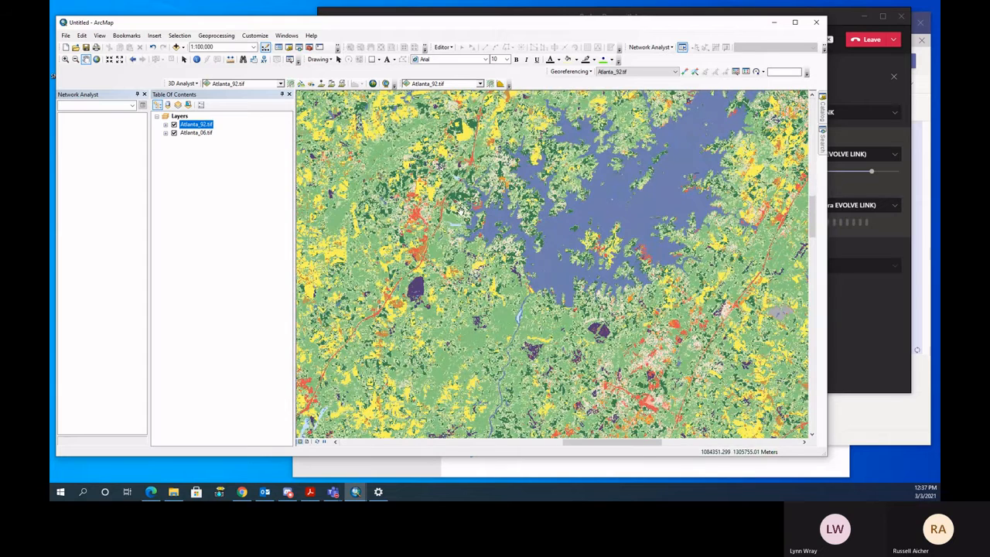
drag(642, 335, 639, 283)
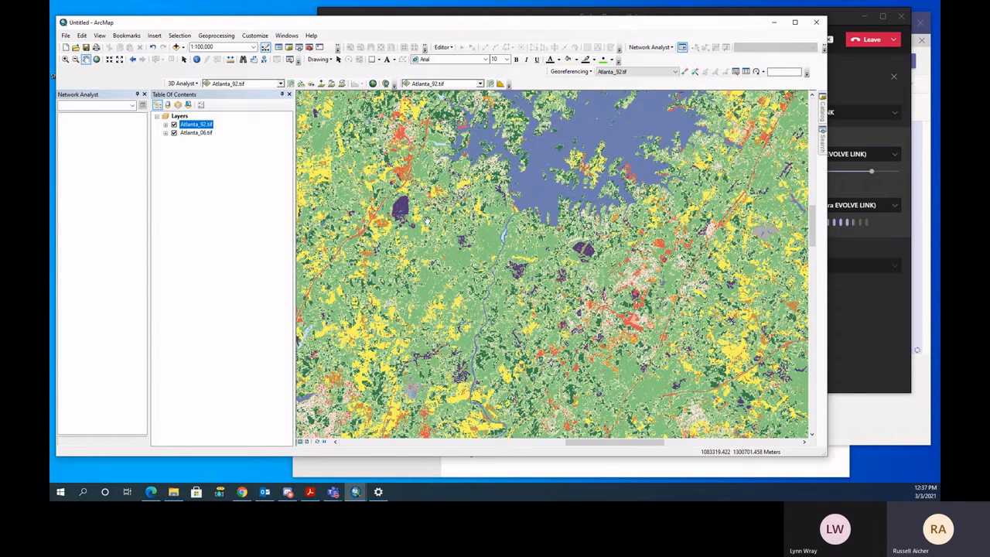
click(460, 470)
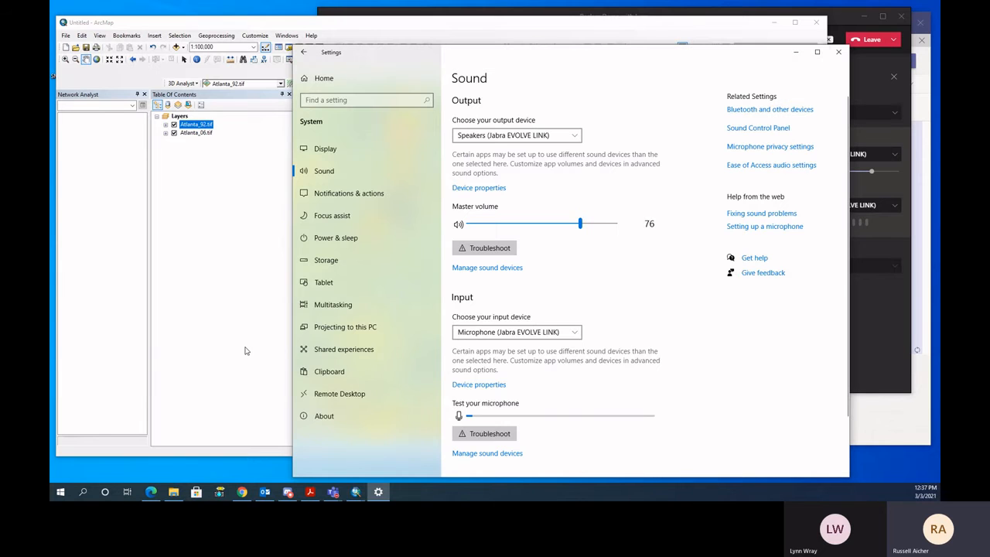
click(244, 350)
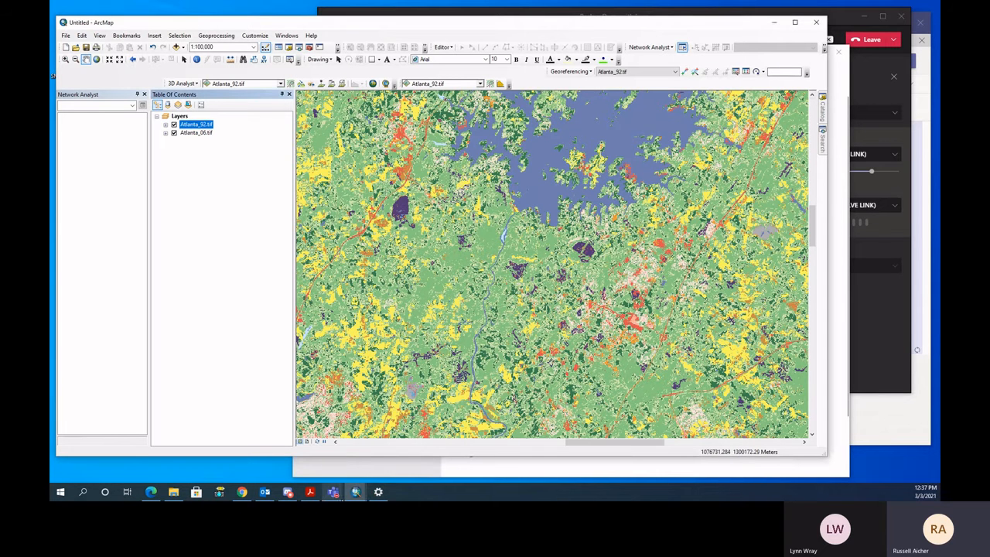
mouse_move(332, 492)
click(322, 468)
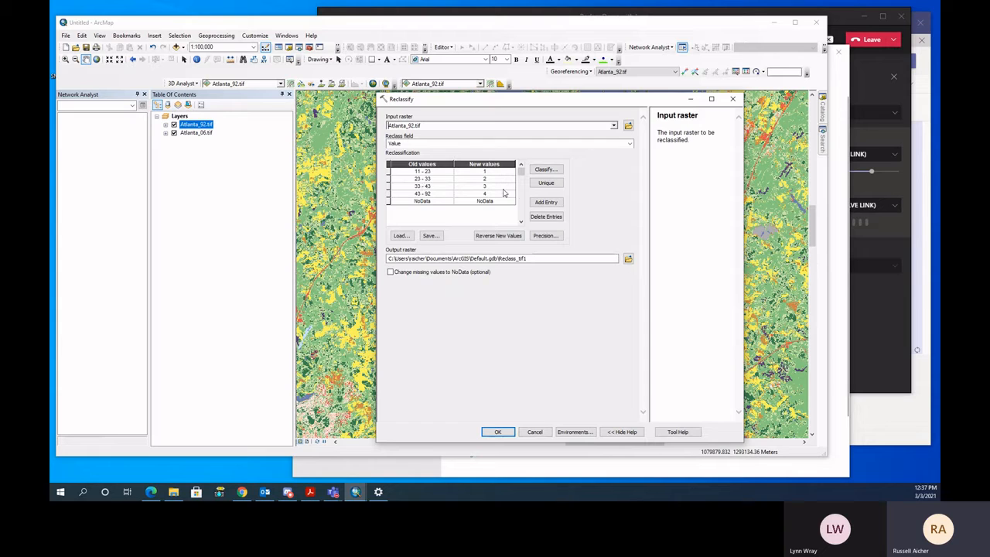
- Switch the reclassification table to unique values and review all the listed old values of the raster
click(547, 183)
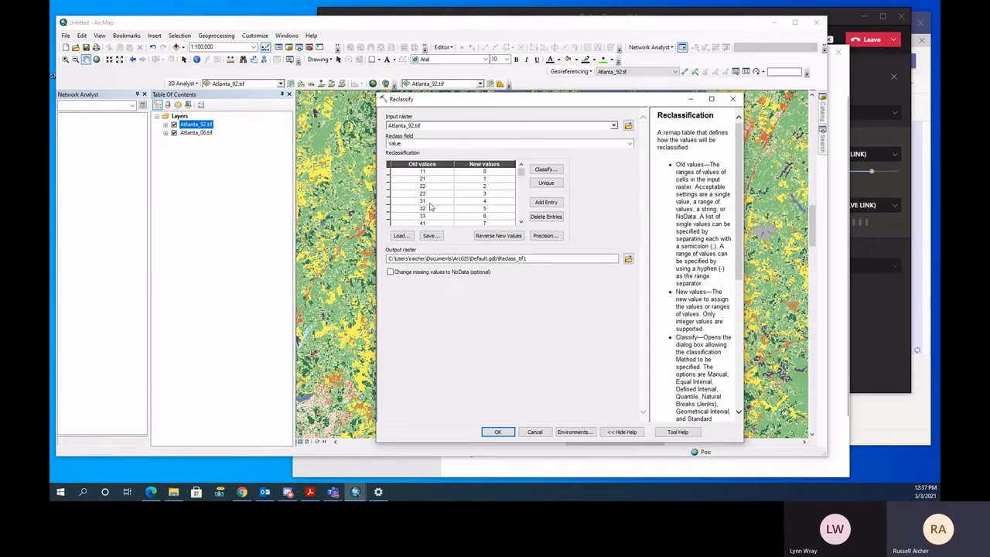
click(520, 222)
click(521, 222)
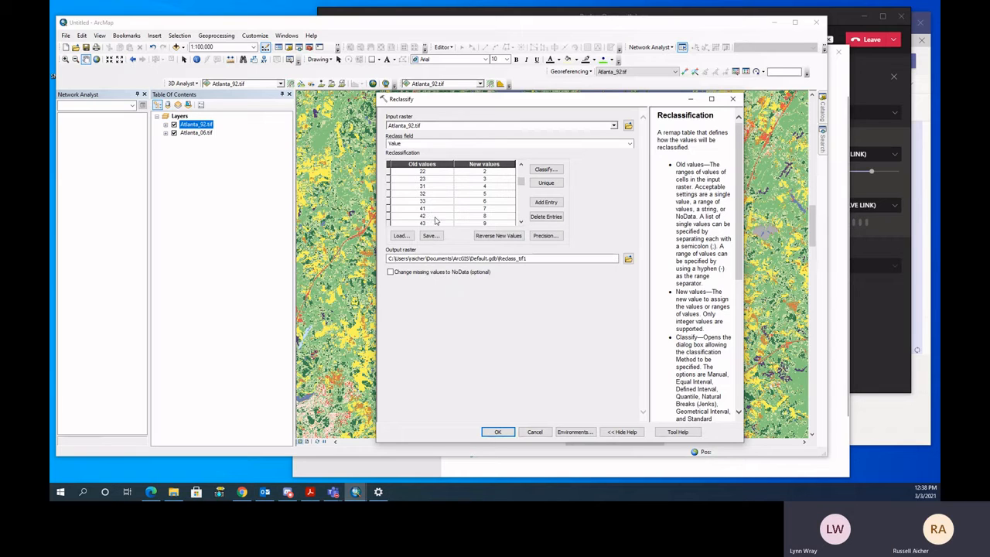
click(521, 223)
click(521, 223)
click(520, 223)
click(521, 223)
click(521, 223)
click(521, 223)
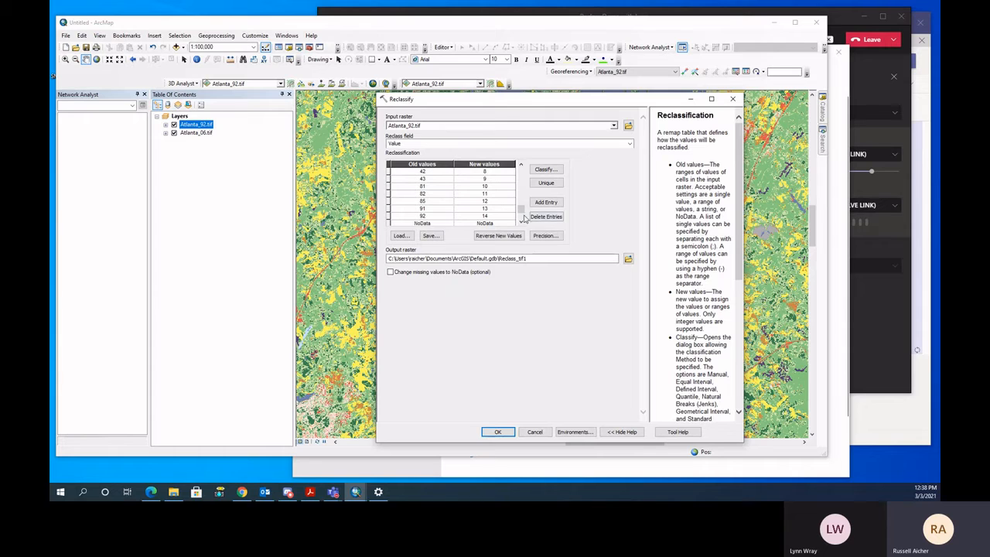
- Set the new value to 0 for old values 21, 22, 23, 31, 32 and 33 in the reclassification table
drag(522, 208, 521, 167)
click(494, 171)
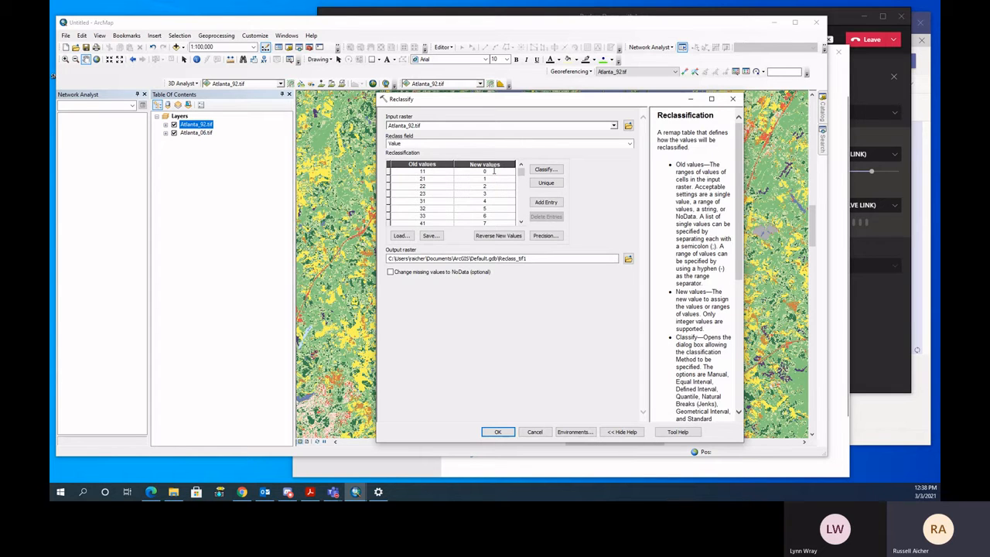
key(Down)
text(0)
key(Down)
text(0)
key(Down)
text(0)
key(Down)
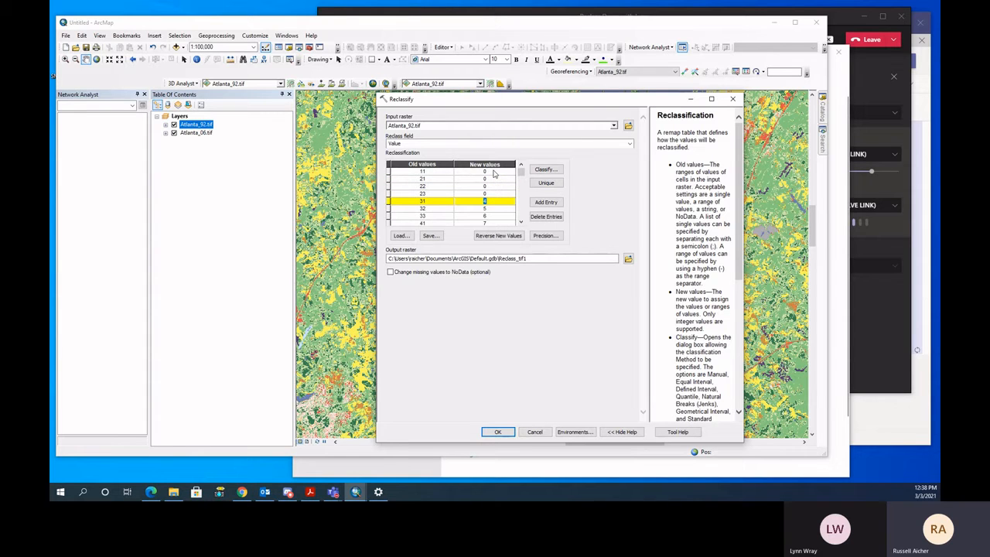
text(0)
key(Down)
text(0)
key(Down)
text(0)
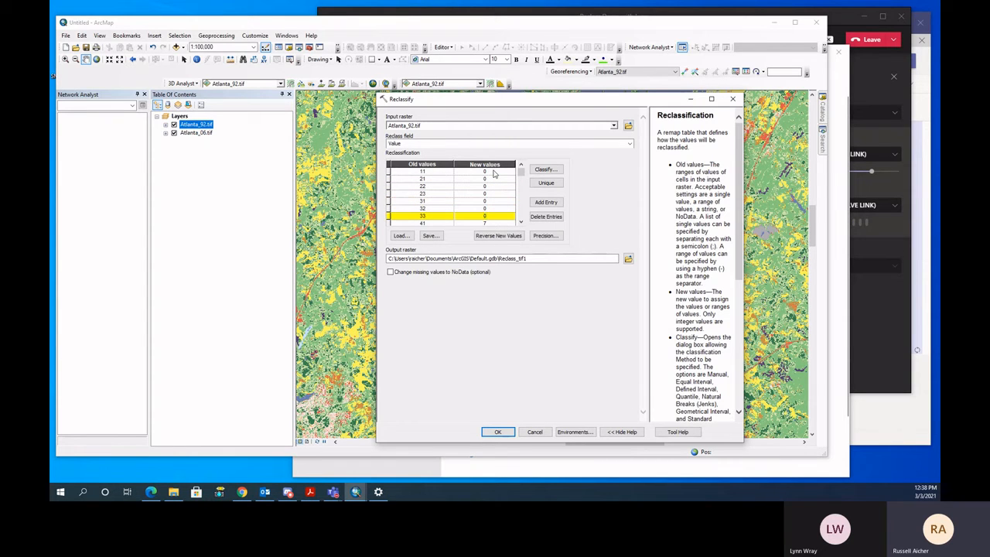
- Set the new value to 1 for old values 41, 42 and 43
key(Down)
text(1)
key(Down)
text(1)
key(Down)
text(1)
- Set the new value to 0 for old values 81, 82, 85, 91, 92 and NoData, and check the table
key(Down)
text(0)
key(Down)
text(0)
key(Down)
text(0)
key(Down)
text(0)
key(Down)
text(0)
key(Down)
text(0)
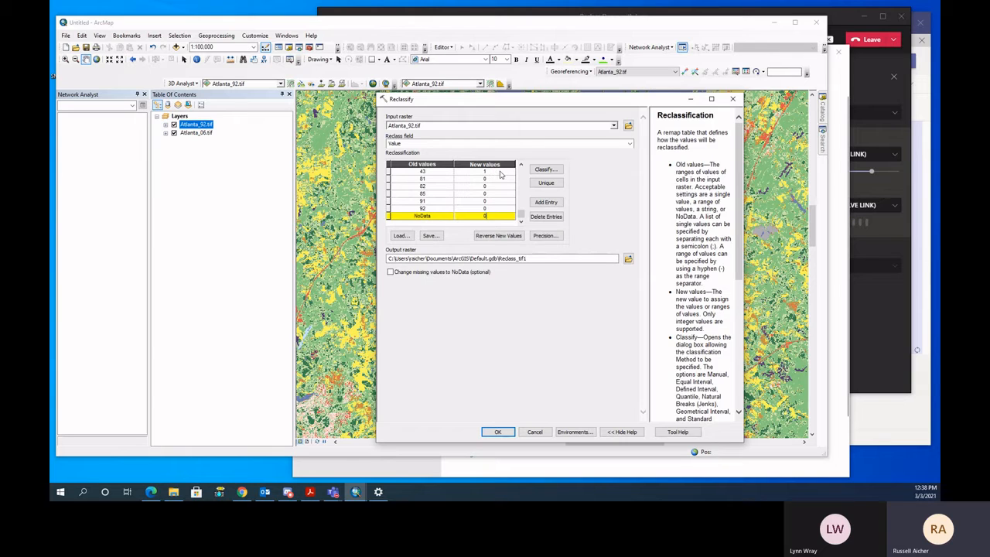
drag(521, 210, 523, 170)
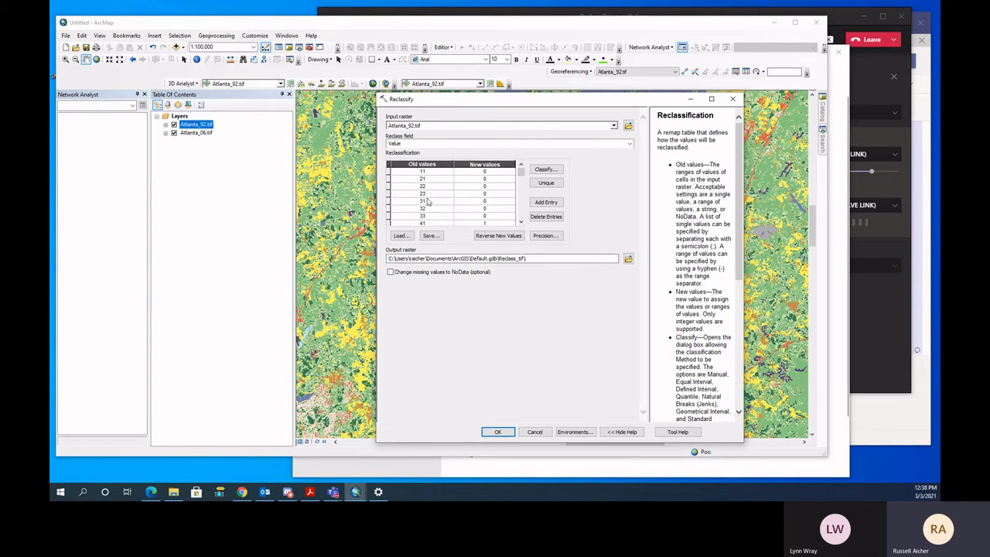
click(520, 222)
click(520, 222)
click(521, 222)
click(520, 222)
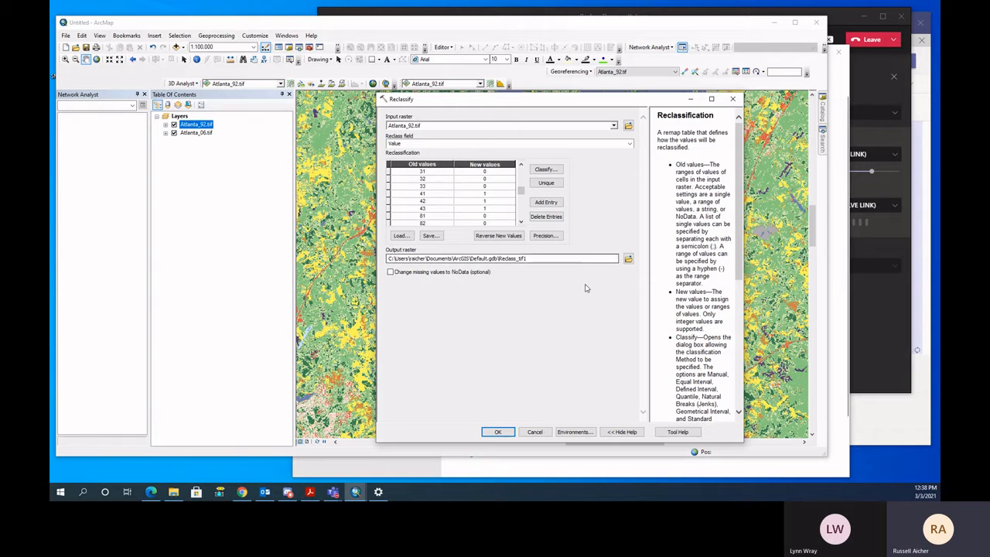
- Set the reclassified raster's save location to the ChangeDetectionDemo folder by pasting its path into the output raster name
click(627, 258)
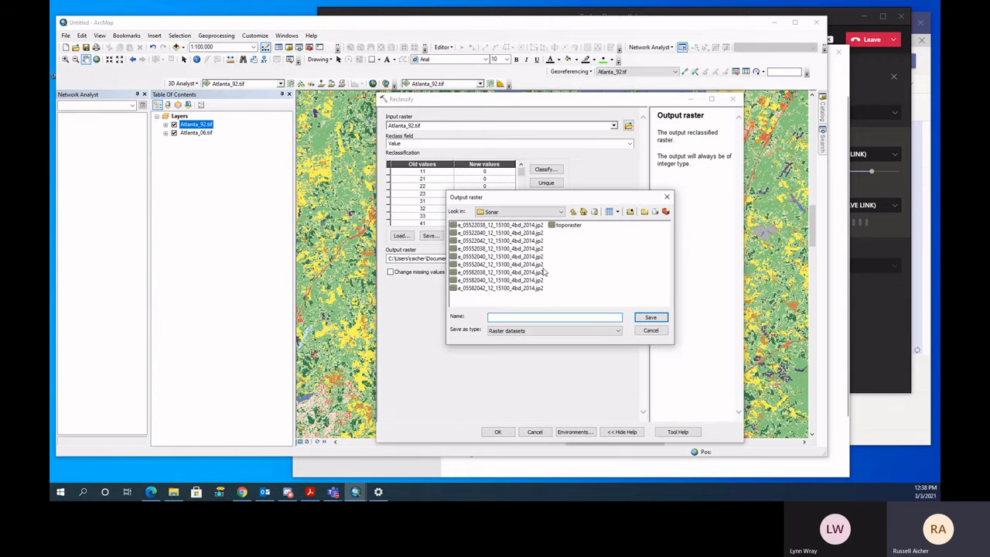
click(551, 317)
click(173, 492)
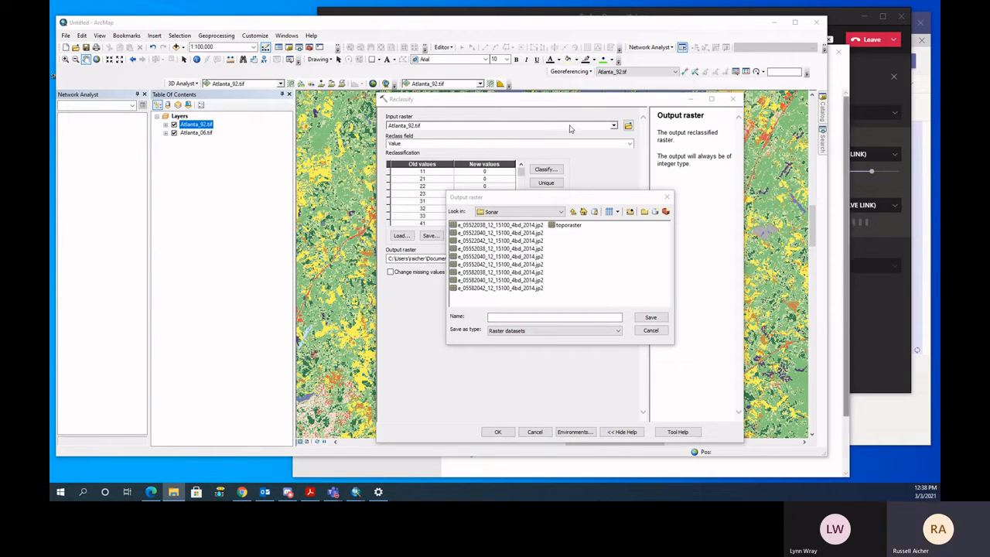
click(569, 320)
right_click(569, 319)
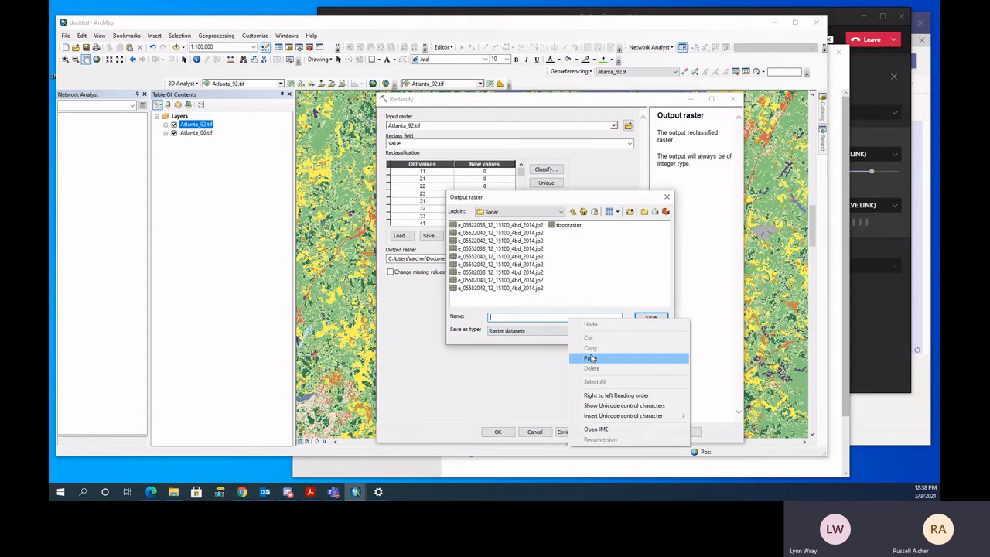
click(591, 357)
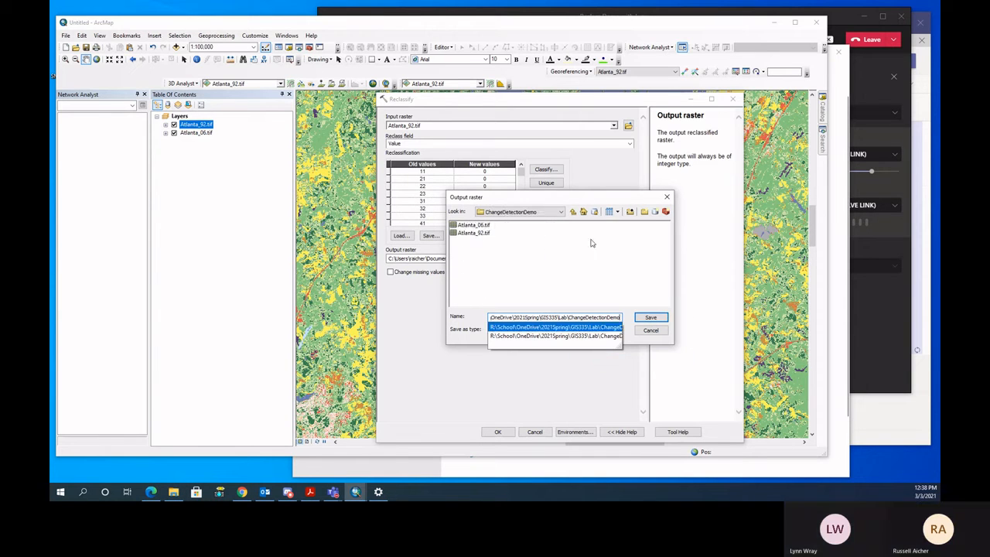
click(586, 258)
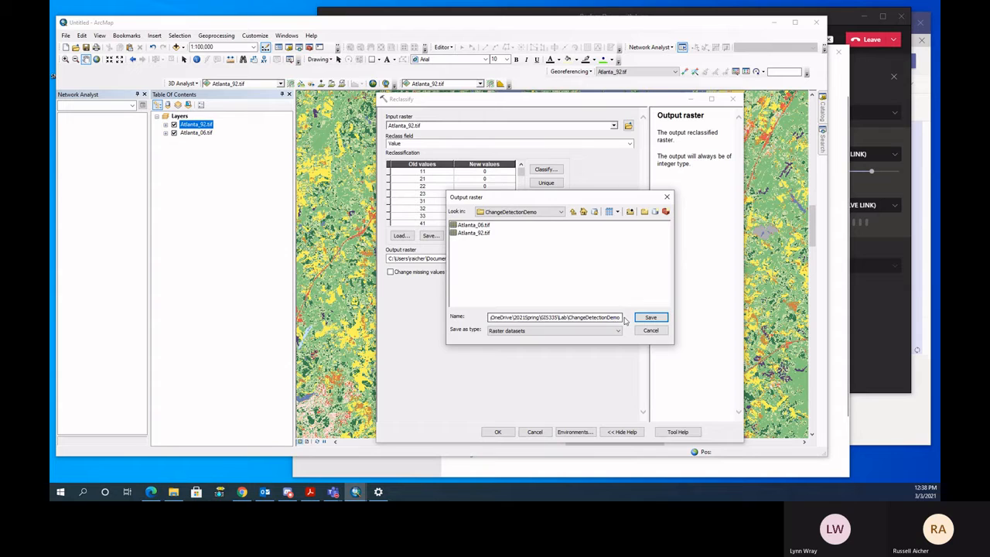
- Name the output raster Forest92tMask, save it in the ChangeDetectionDemo folder, run the reclassification and dismiss its report
drag(622, 318, 399, 321)
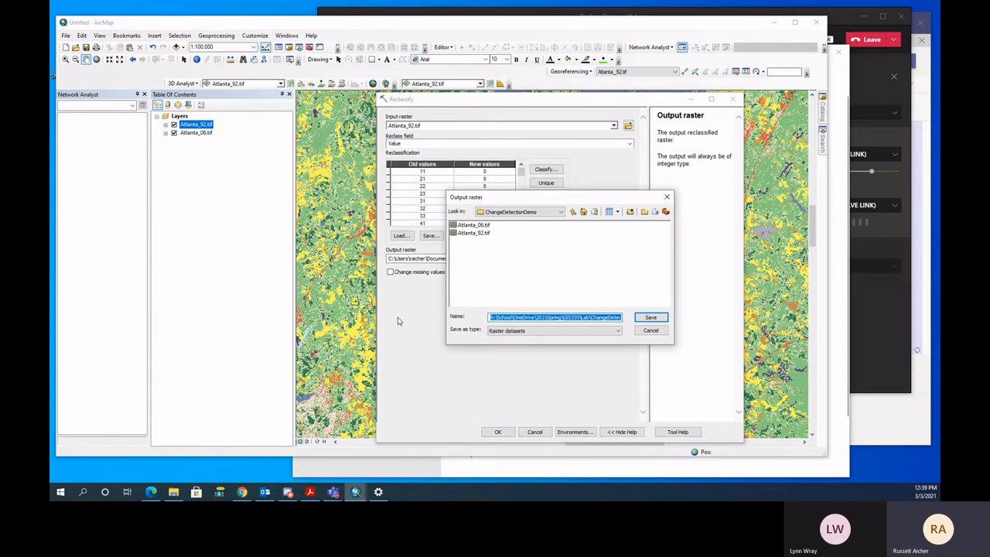
text(ForestMask)
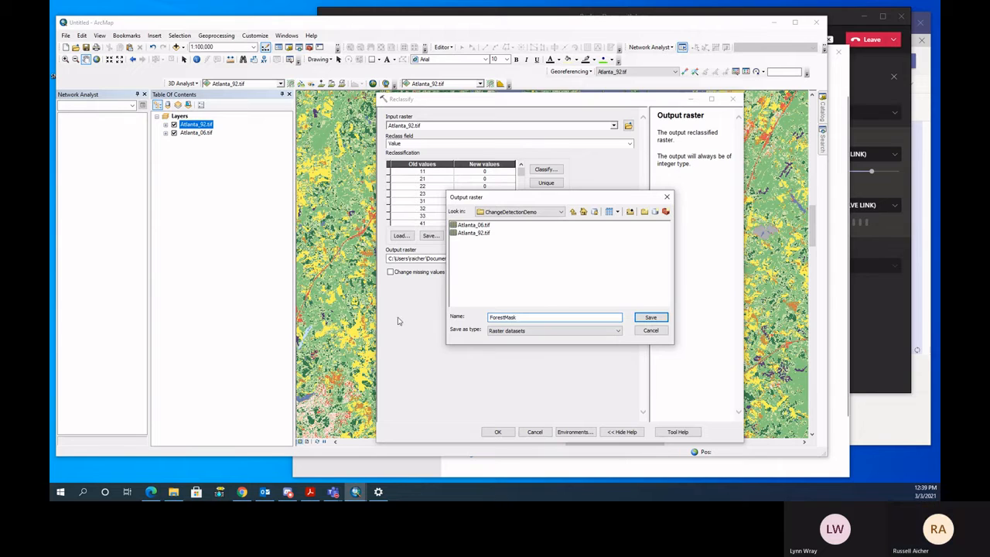
text(t)
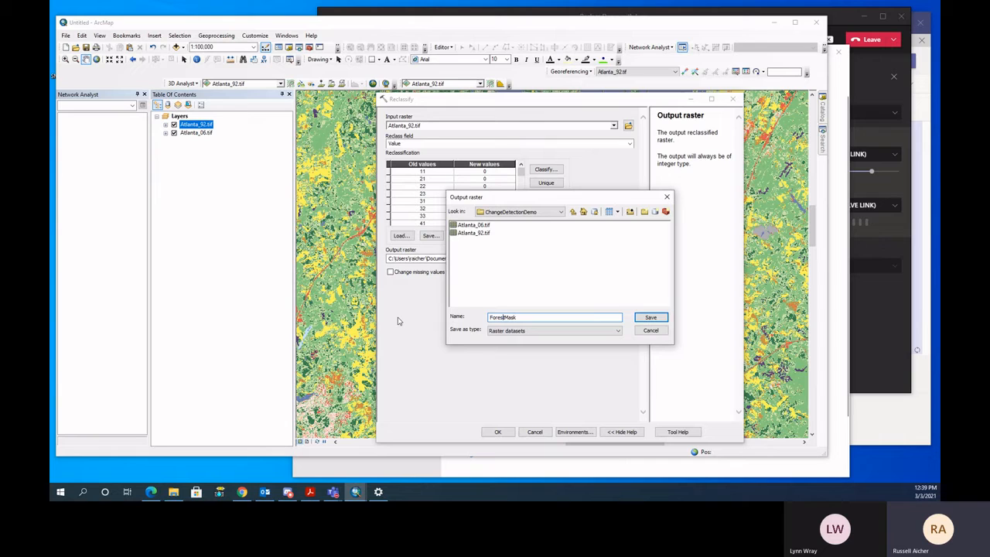
text(t)
text(t)
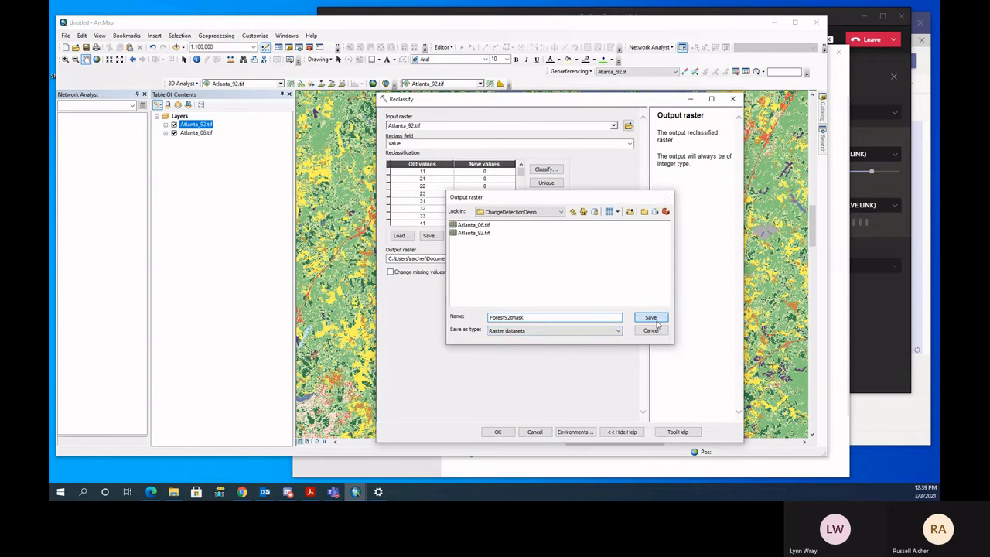
click(655, 319)
click(501, 431)
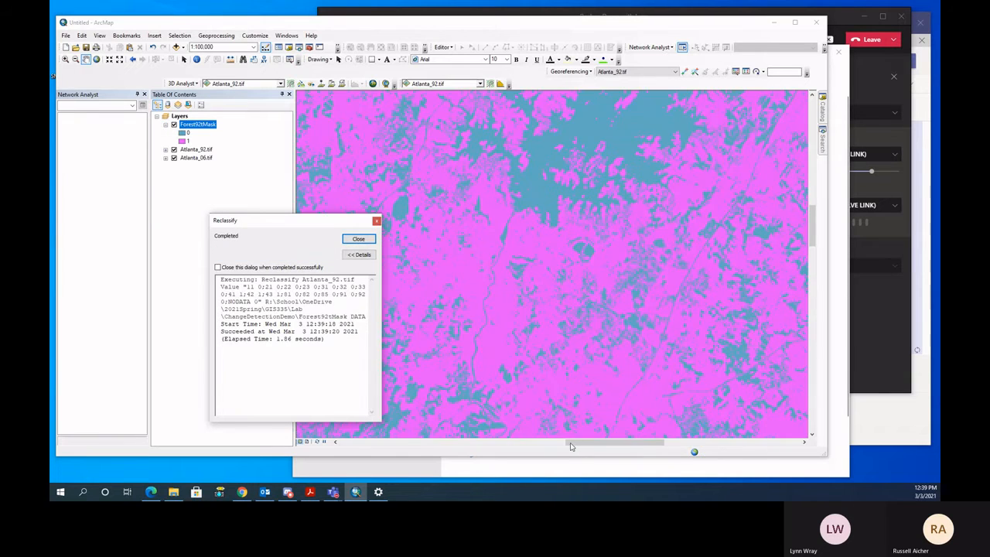
click(364, 239)
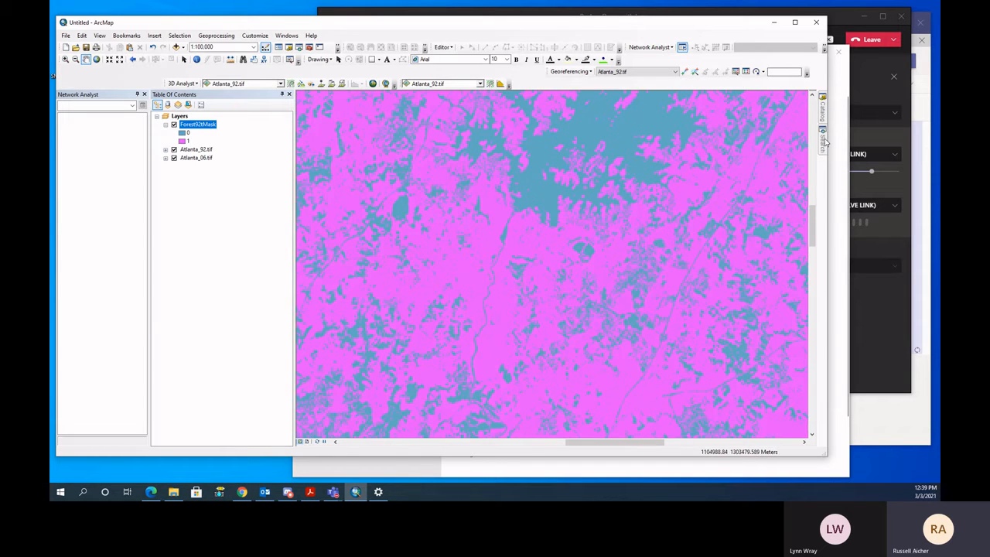
- Search the tools for Times and open the Times tool
mouse_move(825, 141)
drag(718, 129, 649, 127)
text(Times)
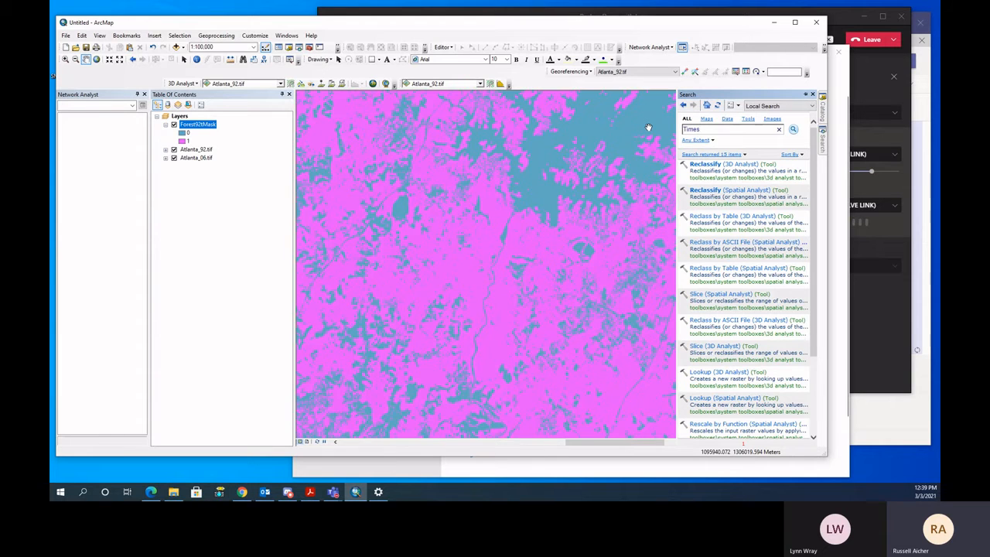
key(Return)
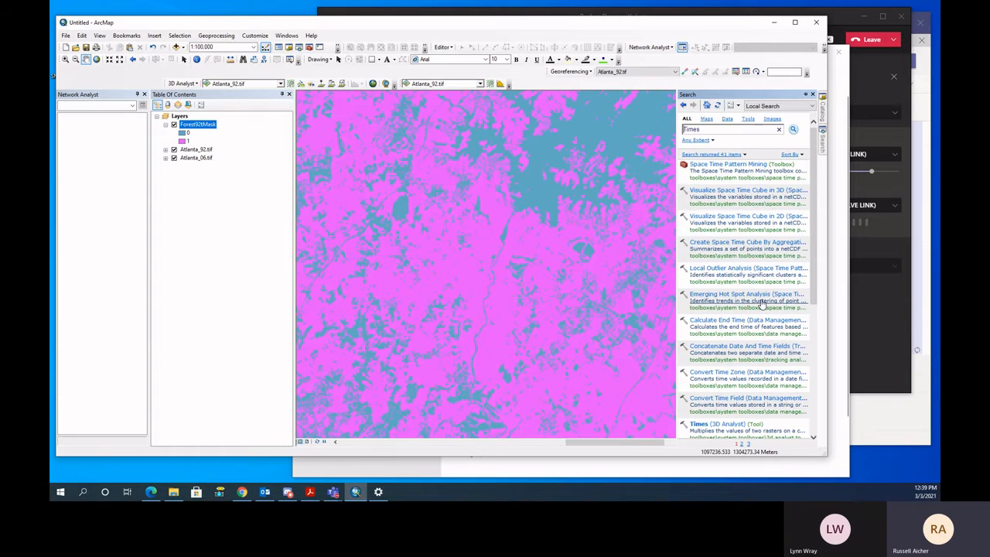
scroll(762, 306, down, 3)
double_click(727, 324)
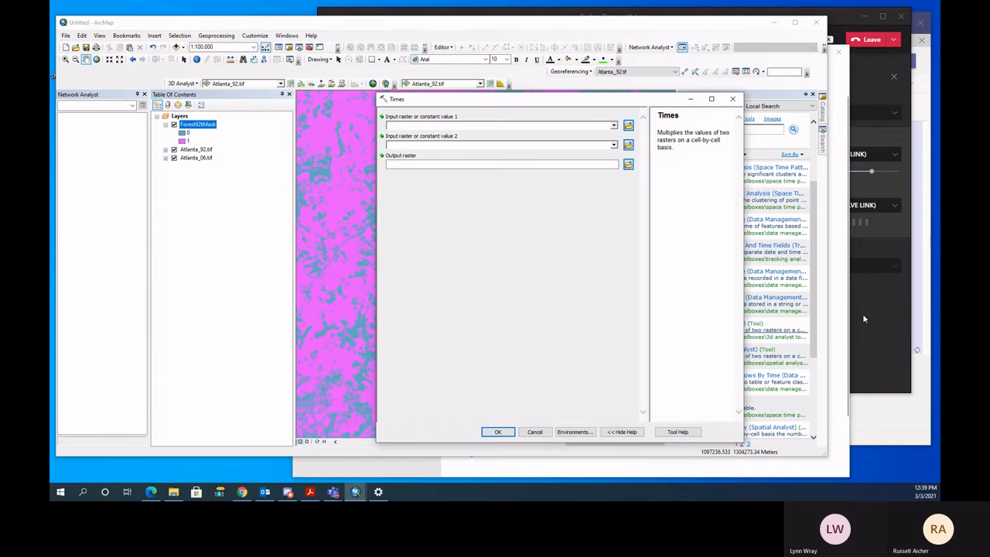
- Set Forest92tMask as the first input raster of Times and Atlanta_06.tif as the second
click(614, 126)
click(425, 133)
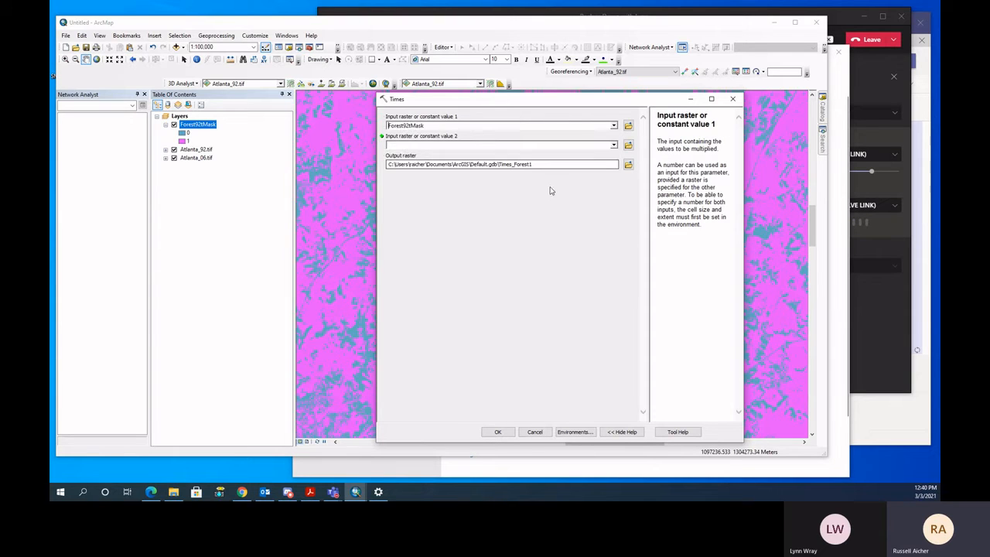
click(614, 146)
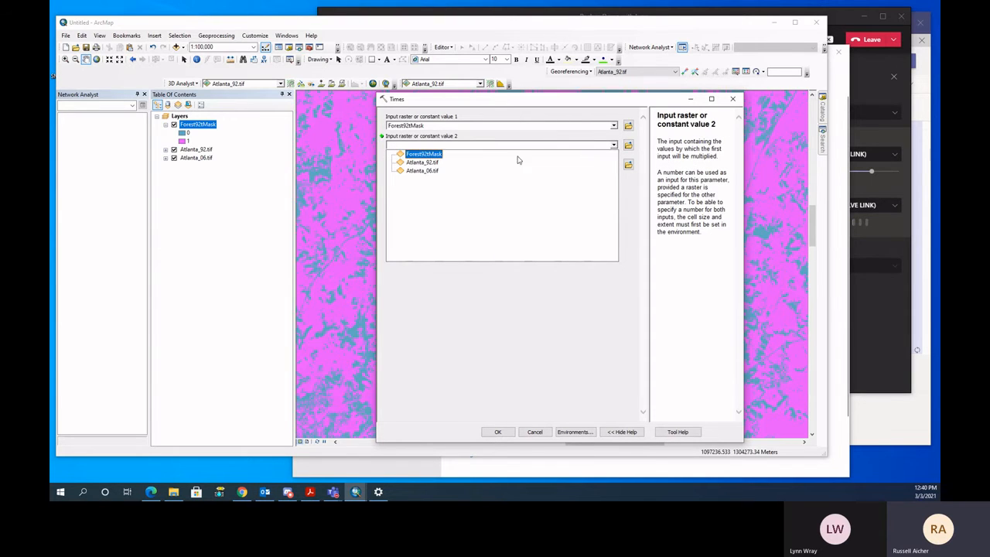
click(423, 170)
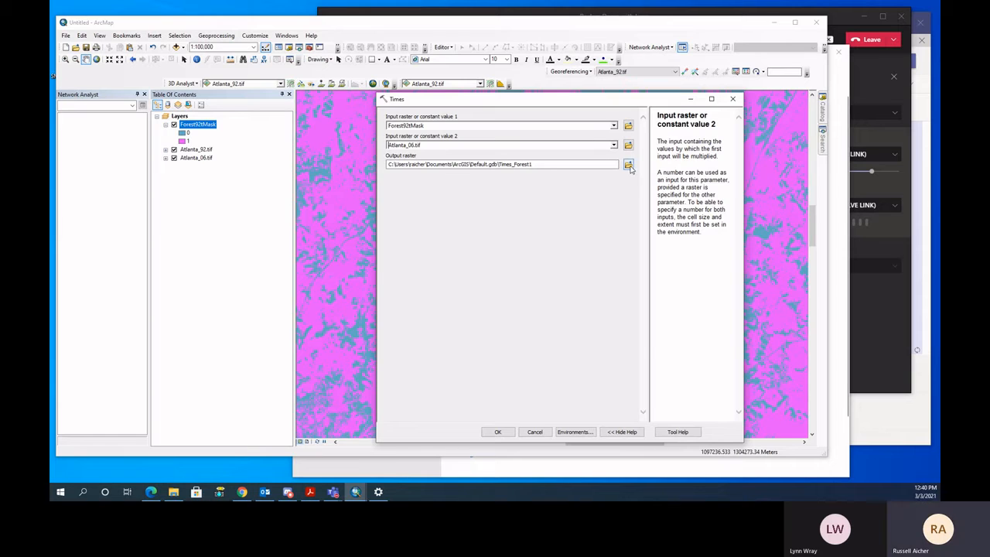
- Save the output raster as ChangedForest in the ChangeDetectionDemo folder, run Times and dismiss its report
click(628, 164)
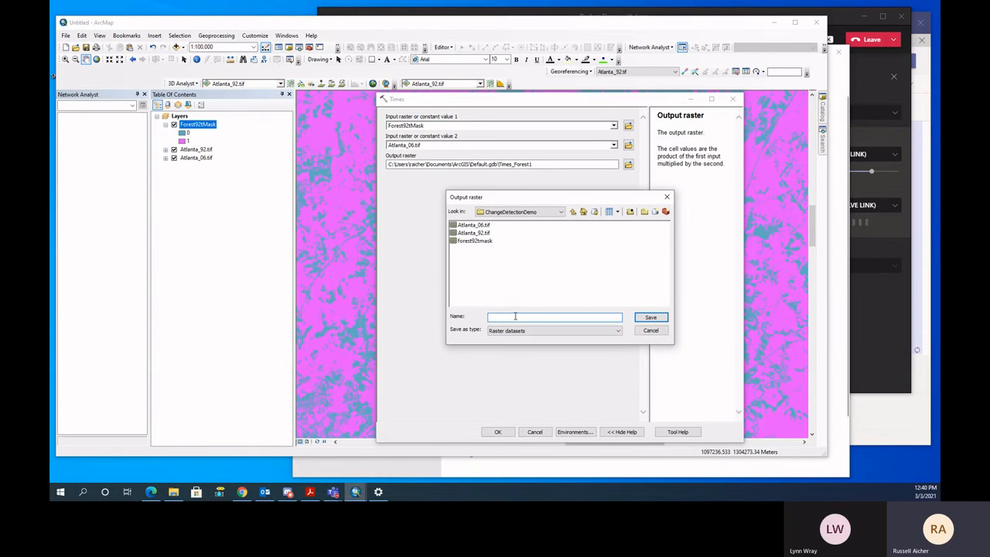
text(ChangedForest)
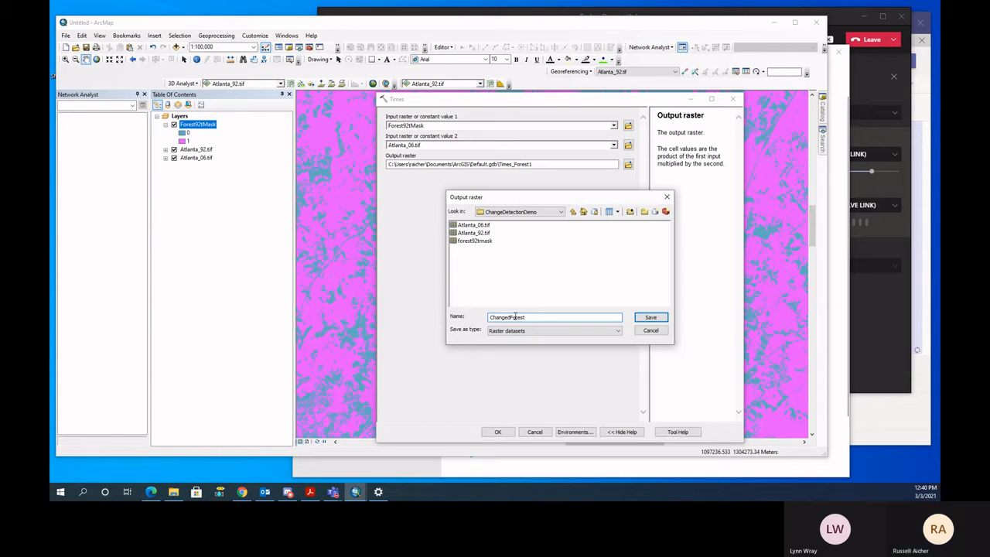
click(650, 317)
click(498, 431)
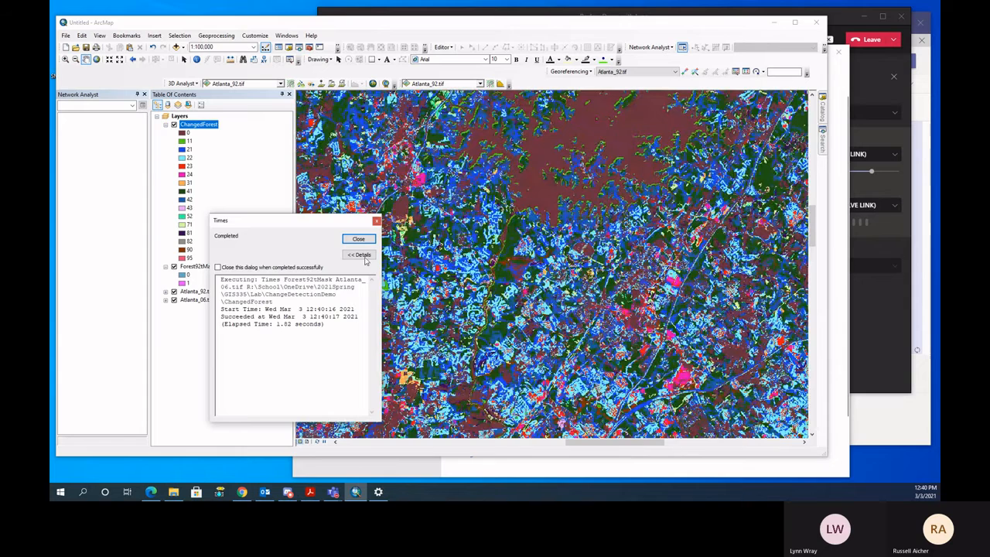
click(358, 238)
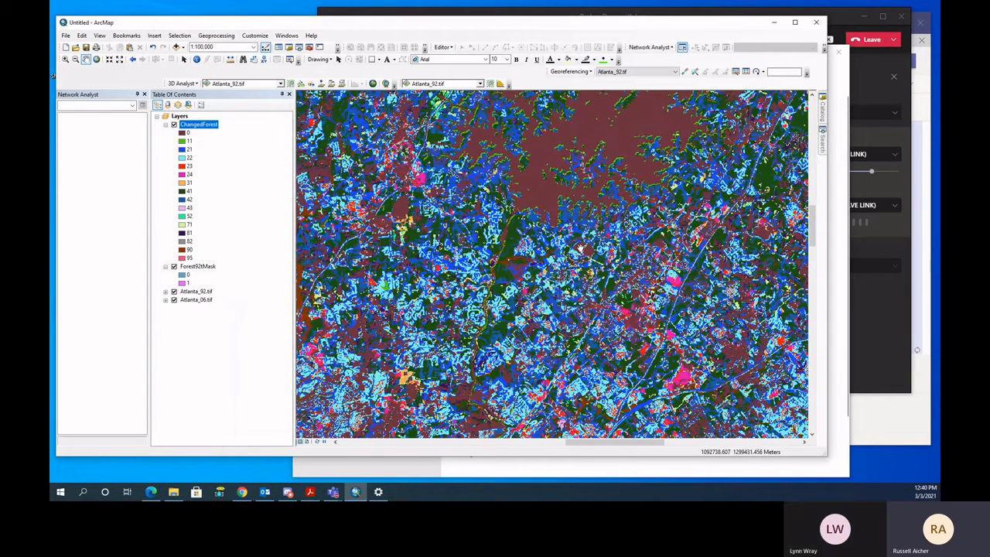
- Examine the land cover classes of the ChangedForest raster on the map at several scales
scroll(588, 278, up, 3)
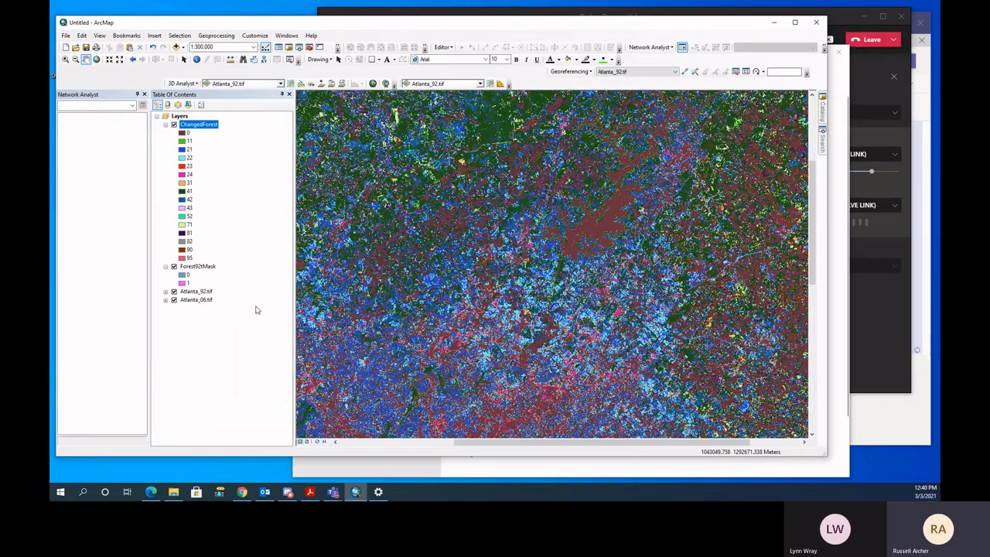
scroll(556, 315, up, 2)
scroll(557, 314, down, 3)
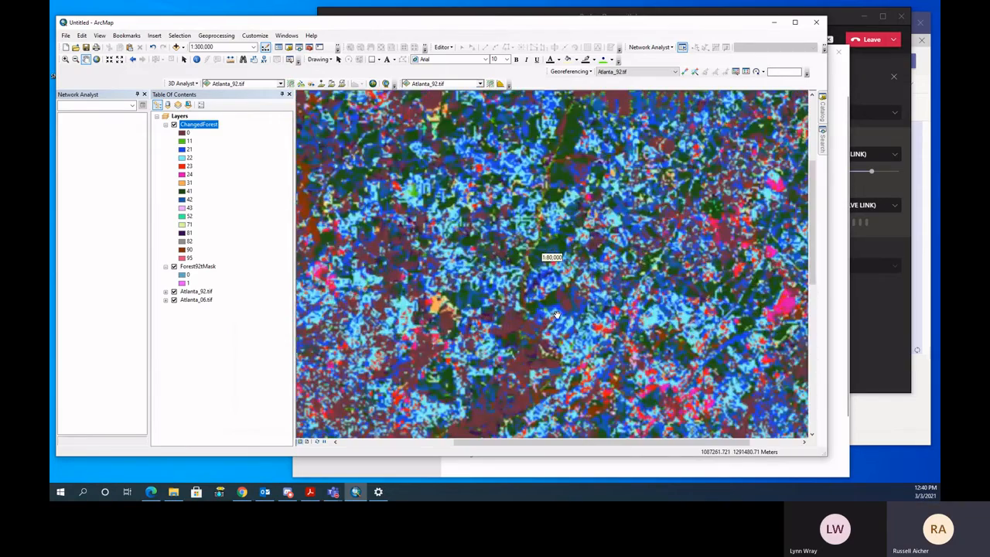
scroll(556, 315, up, 2)
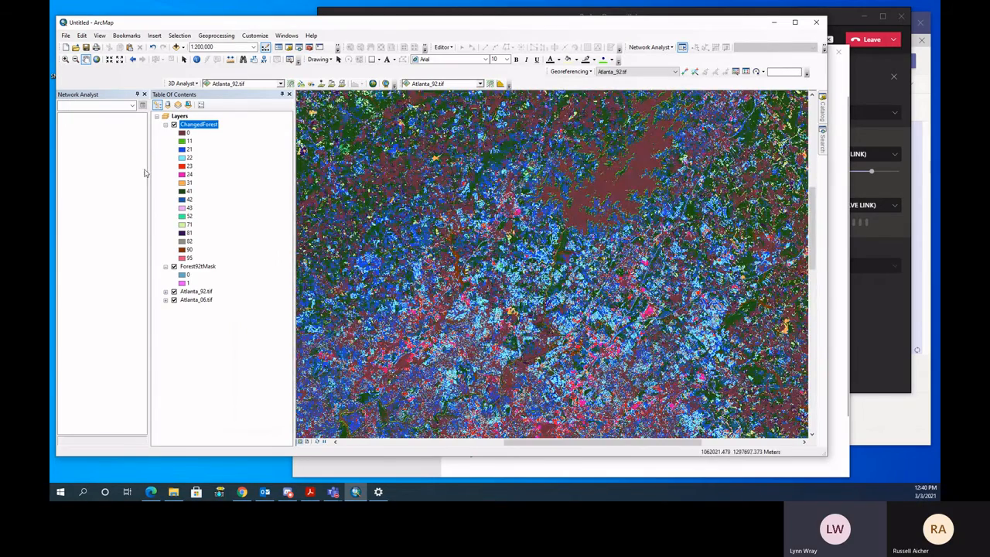
- Reopen the completed Times run from the geoprocessing results to review its inputs and output, and cancel without running it
click(175, 39)
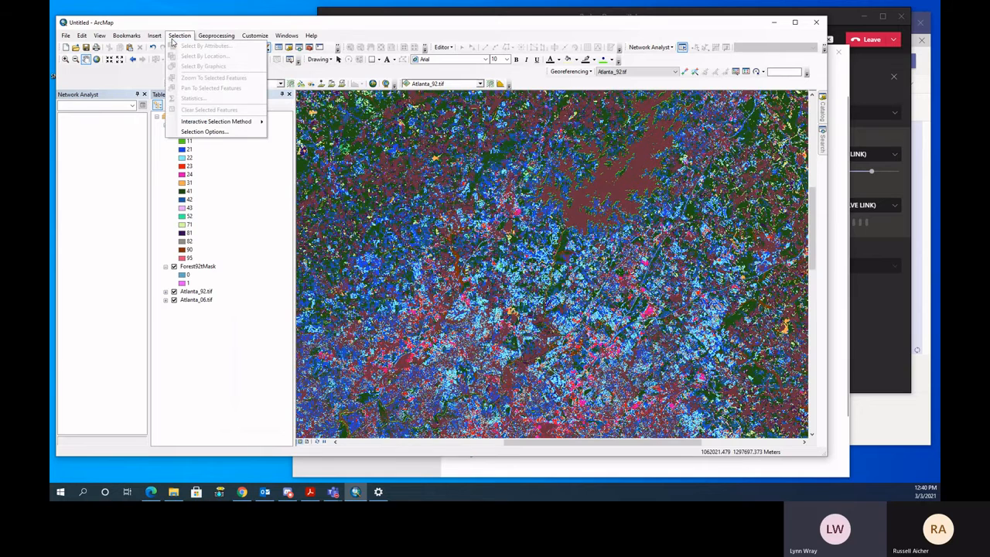
click(216, 41)
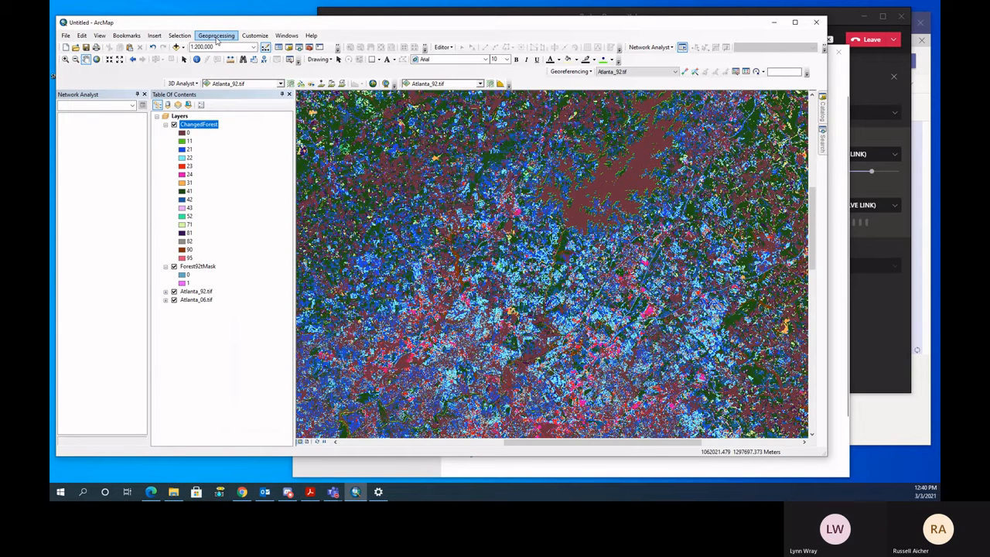
click(217, 35)
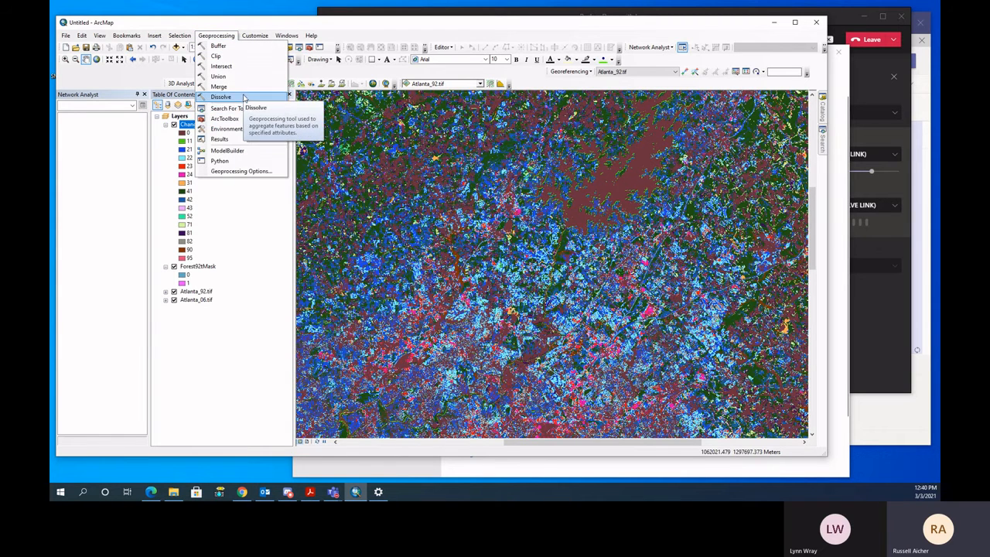
click(238, 143)
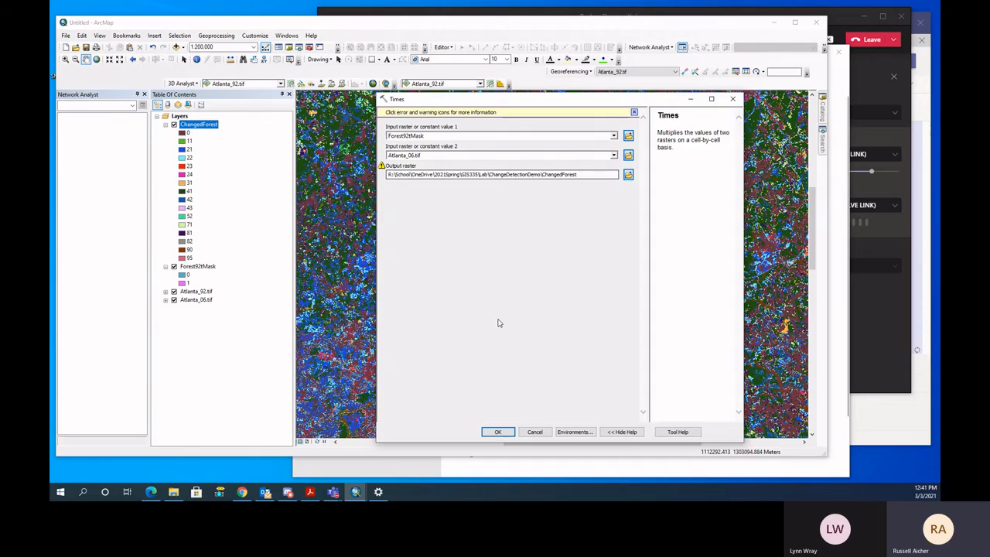
click(538, 433)
- Inspect the full extent of ChangedForest and expand the Atlanta_06.tif legend to compare its class values
scroll(445, 338, up, 3)
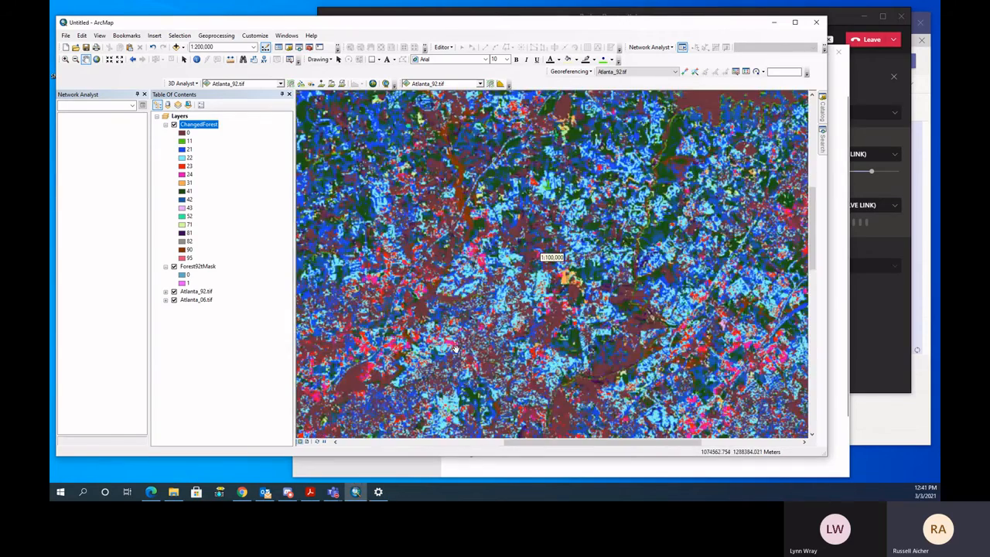
scroll(445, 338, up, 2)
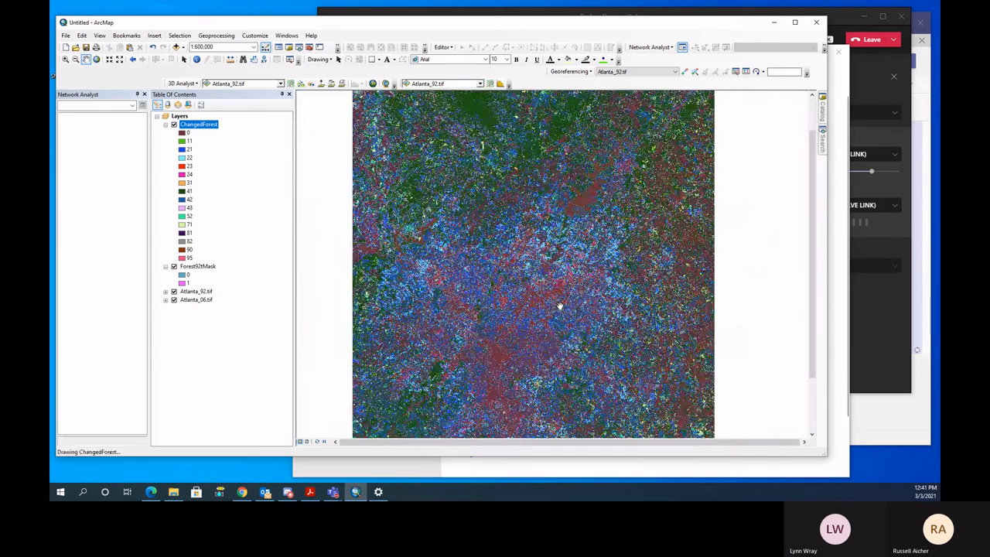
scroll(549, 320, up, 1)
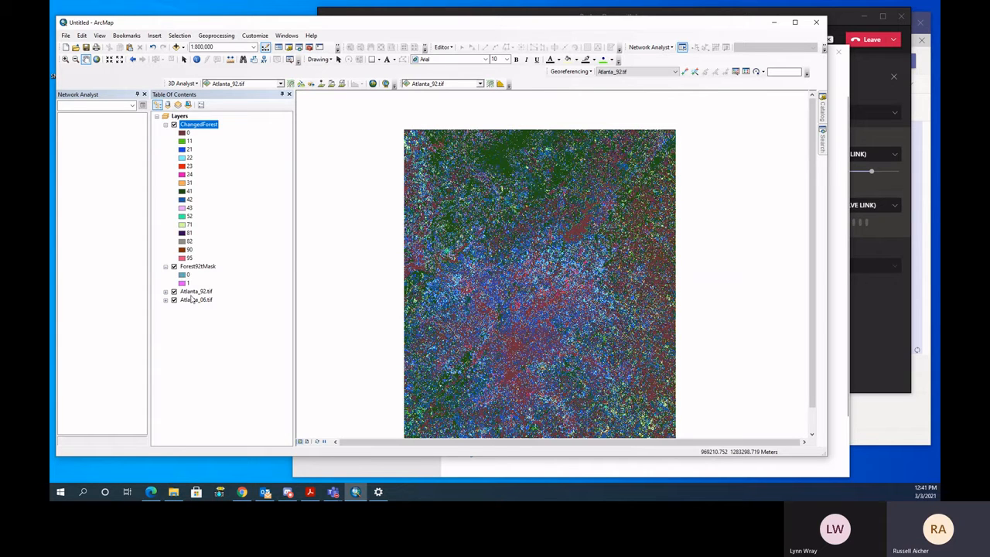
click(164, 300)
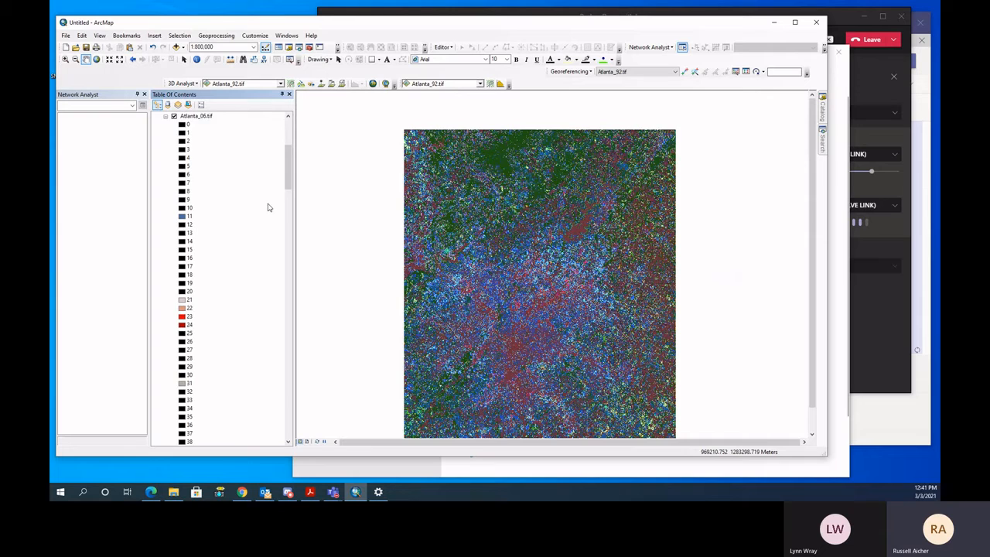
drag(287, 183, 290, 146)
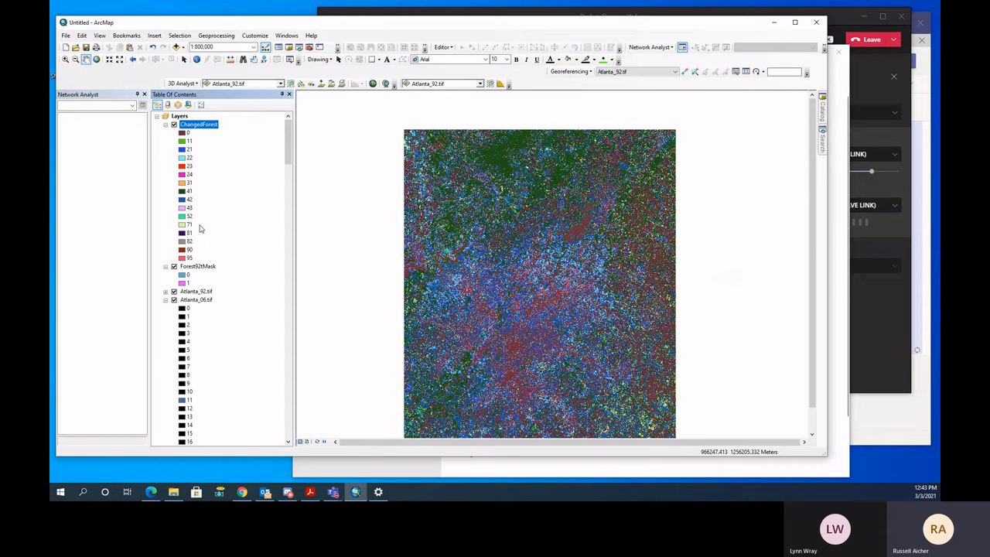
- Open the attribute table of the ChangedForest layer
right_click(210, 127)
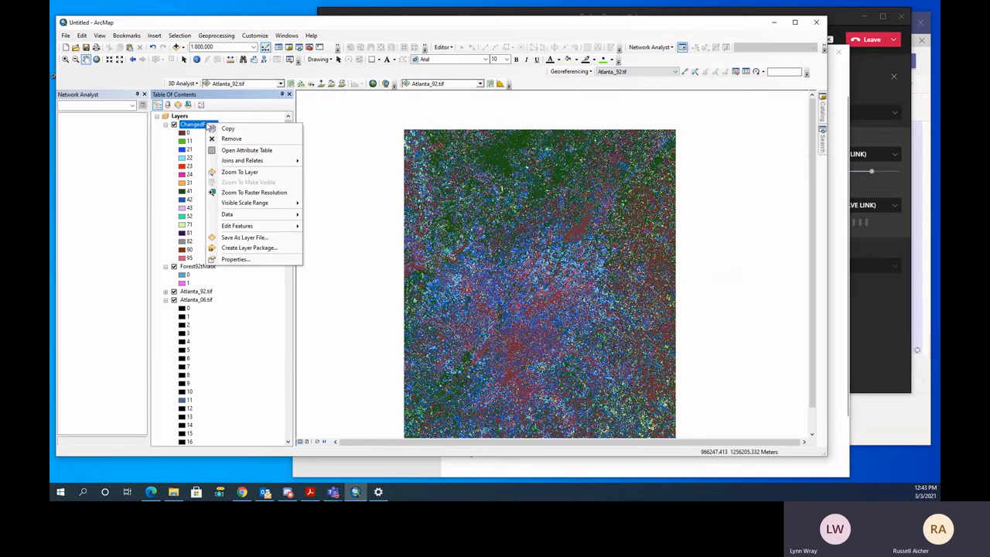
click(236, 150)
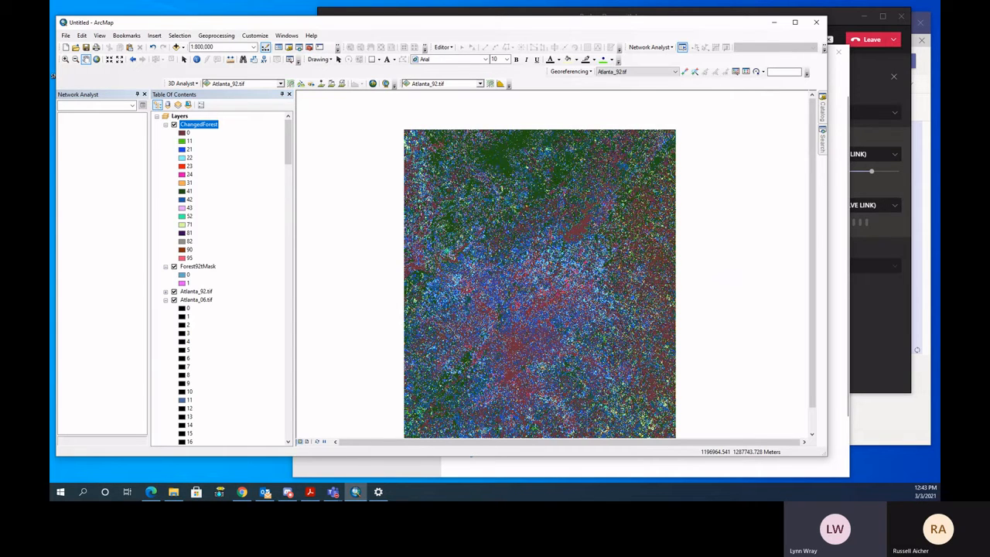
- Move the ChangedForest table over the map, widen its COUNT column, and select the record with value 0
drag(940, 62, 507, 49)
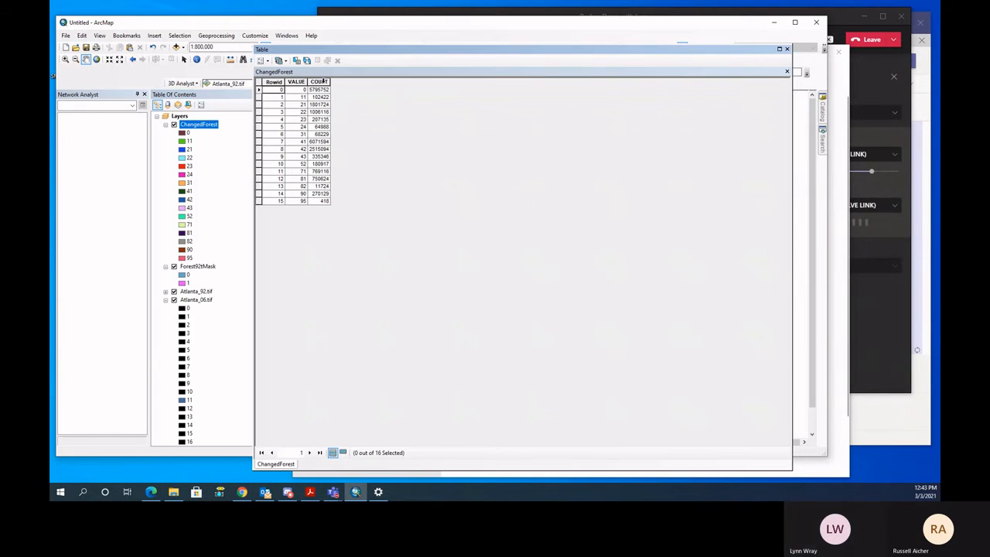
drag(330, 81, 355, 81)
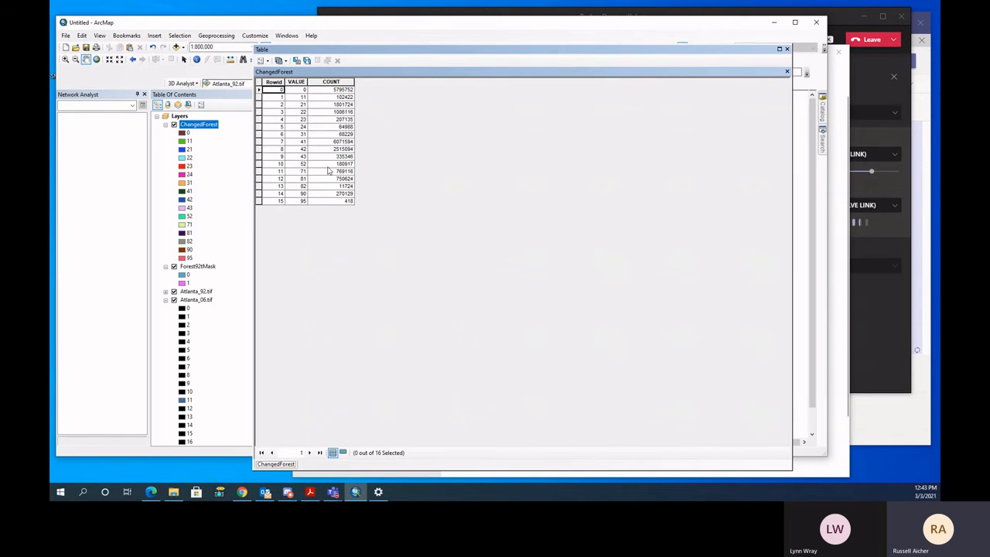
click(260, 91)
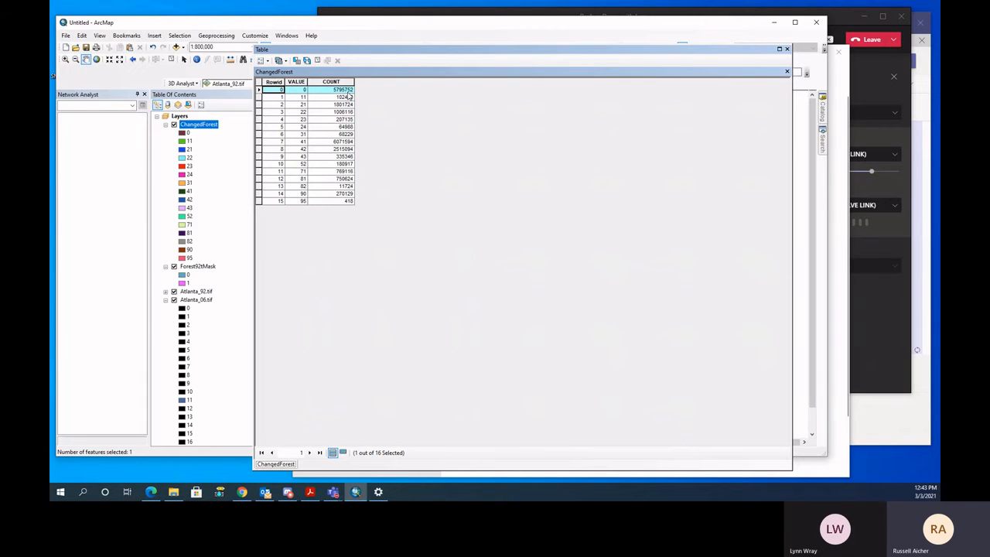
- Select the forest class records with values 41, 42 and 43 to examine their cell counts
click(260, 142)
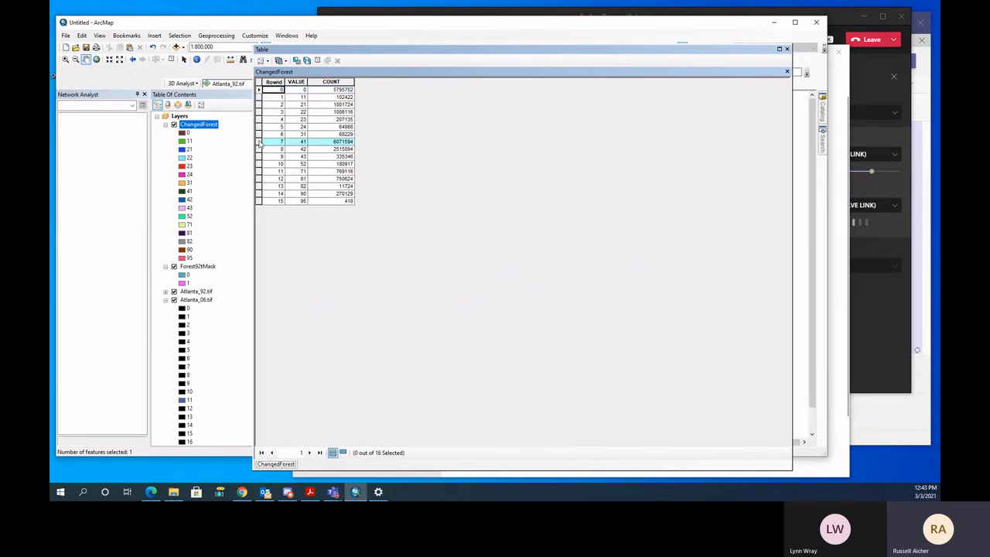
ctrl+click(260, 148)
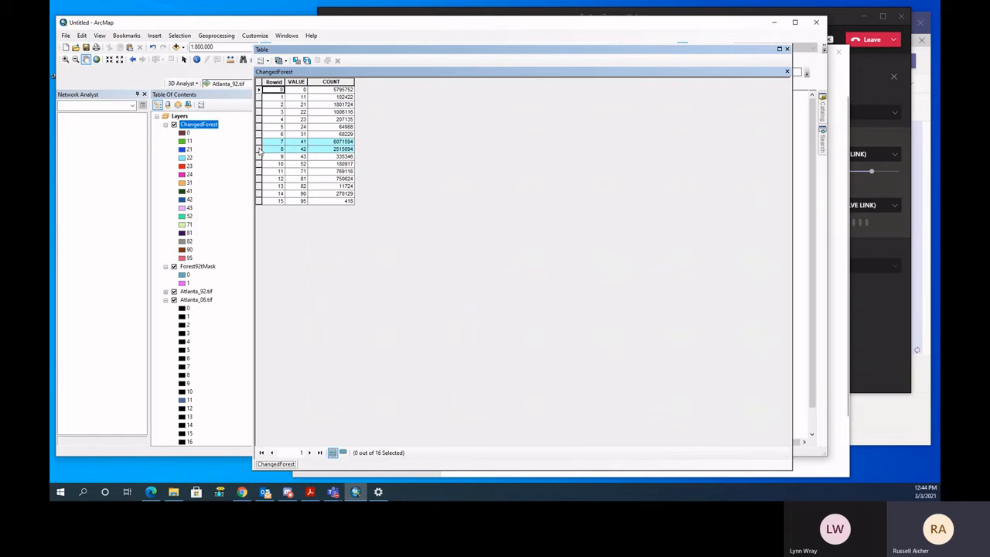
ctrl+click(260, 157)
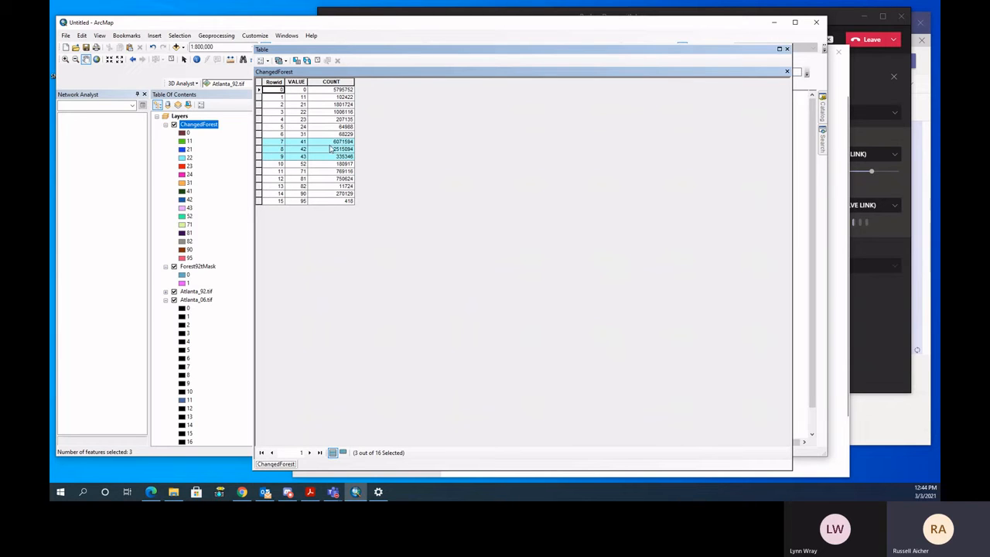
- Select the developed classes 21 to 23 to examine their counts, reselect forest classes 41 to 43, and close the table
drag(260, 105, 257, 120)
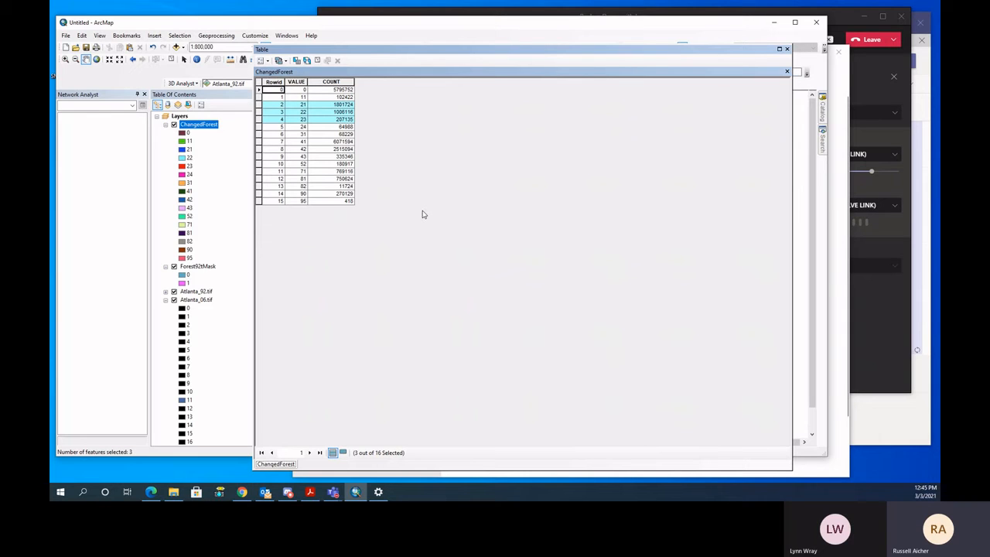
drag(261, 142, 260, 160)
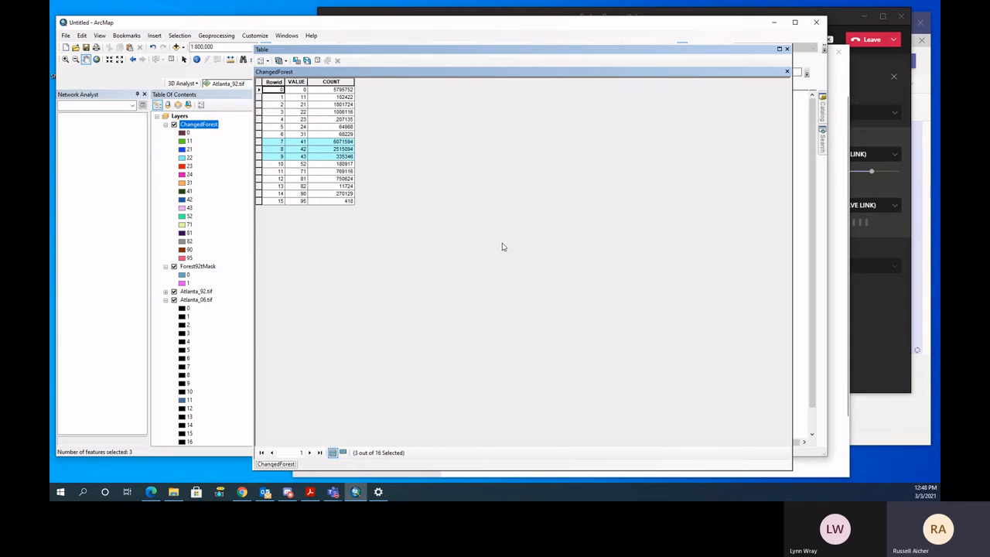
click(788, 48)
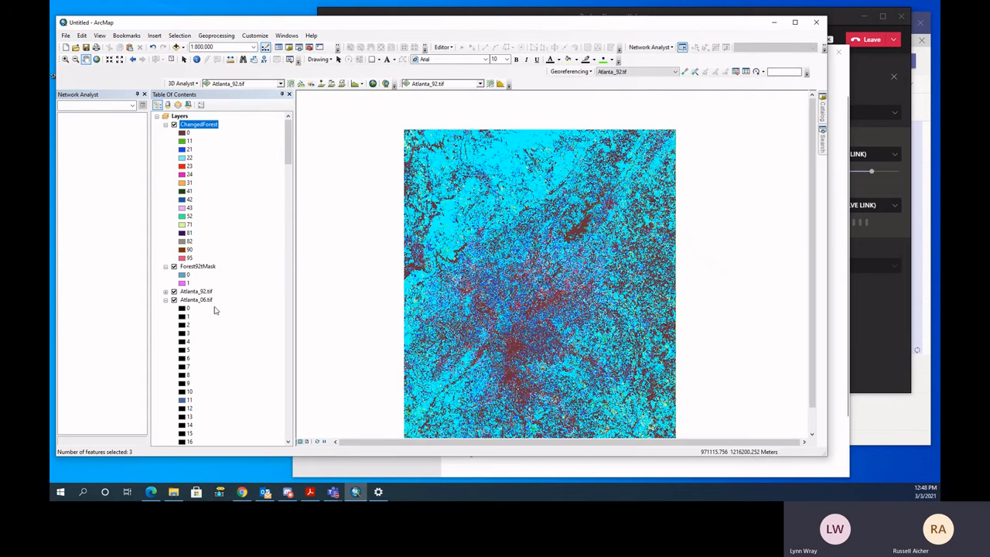
- Reopen the ChangedForest attribute table to review the counts of the selected forest classes, and close it
scroll(199, 356, down, 4)
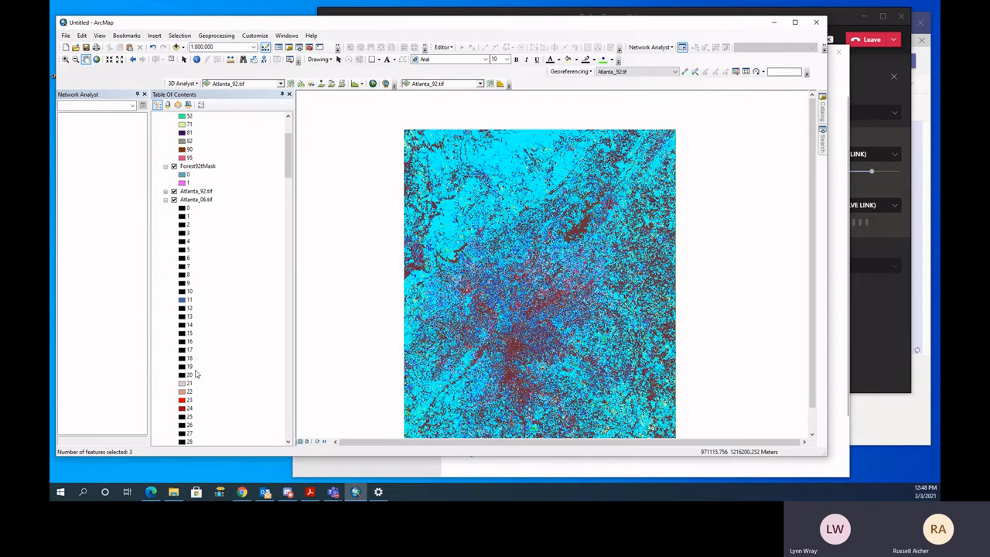
scroll(204, 408, up, 4)
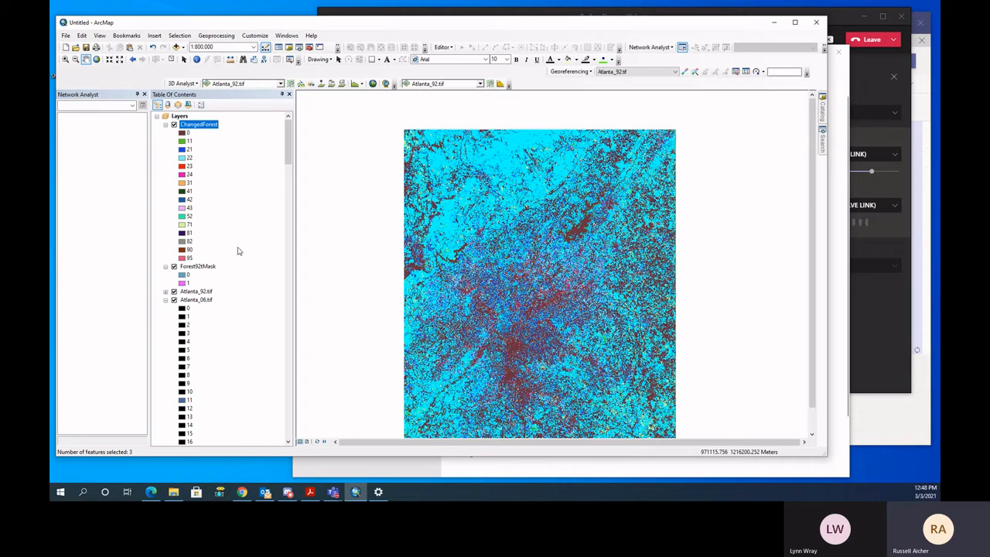
right_click(212, 129)
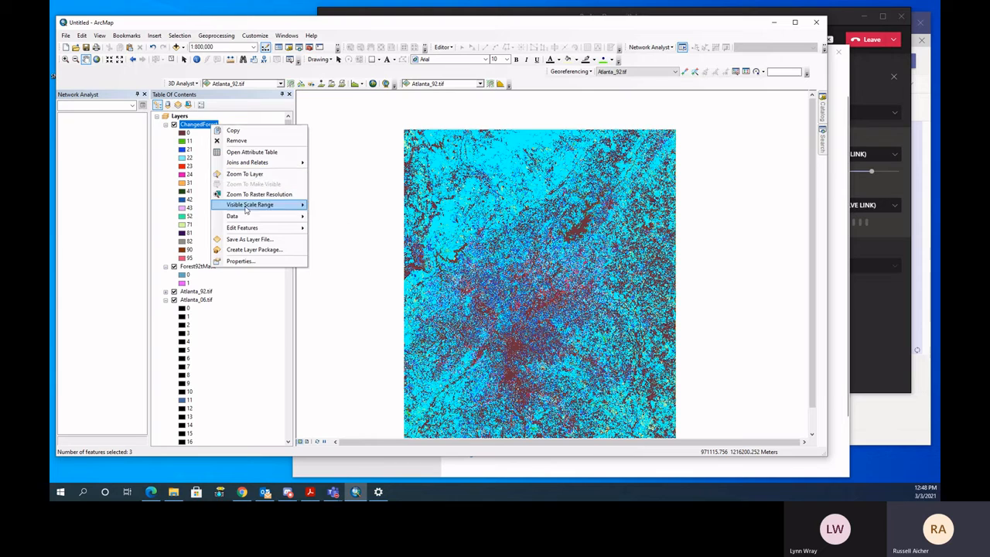
click(252, 152)
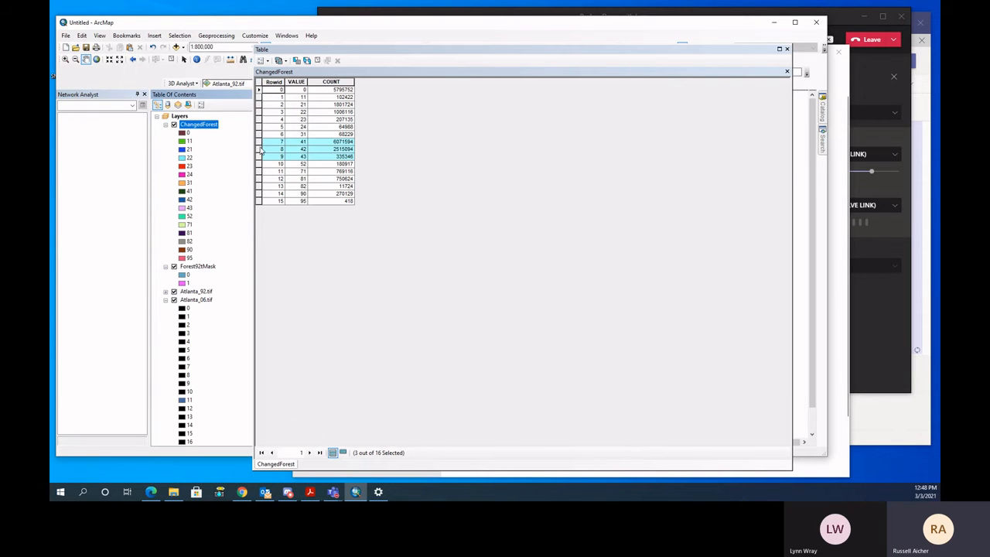
click(788, 49)
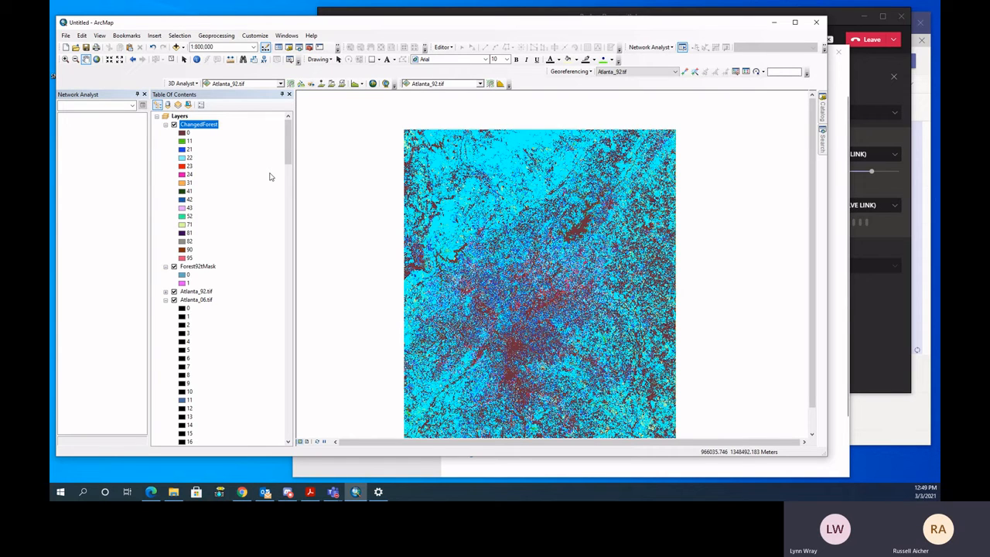
- Examine the Atlanta_06.tif legend values up to the 40s and compare them with the ChangedForest legend and map
drag(287, 139, 288, 158)
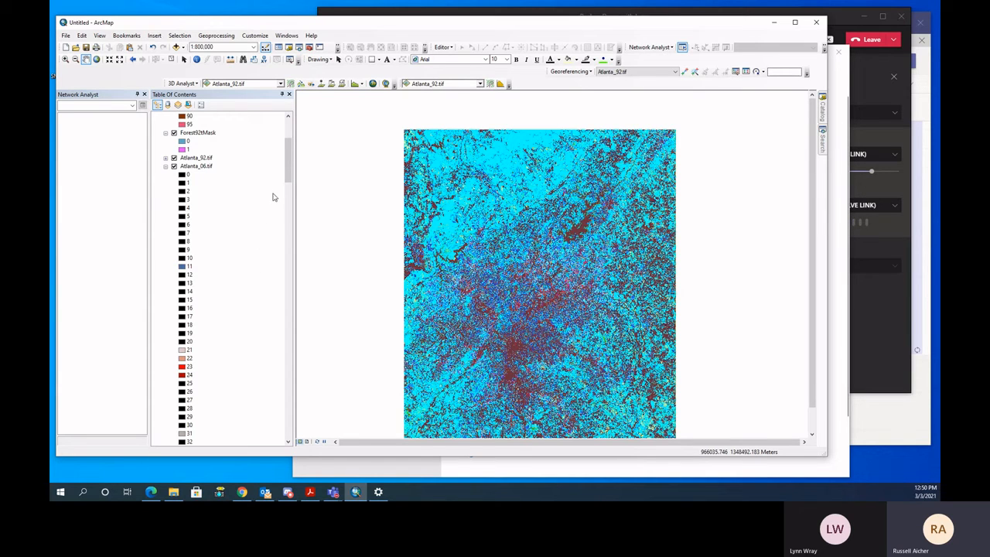
scroll(198, 354, down, 7)
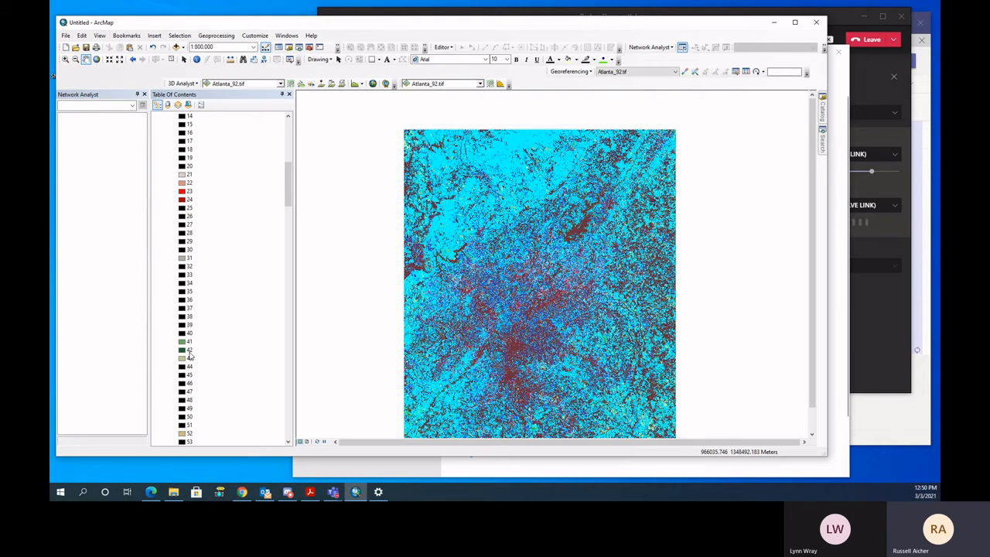
scroll(189, 356, up, 5)
scroll(256, 337, down, 5)
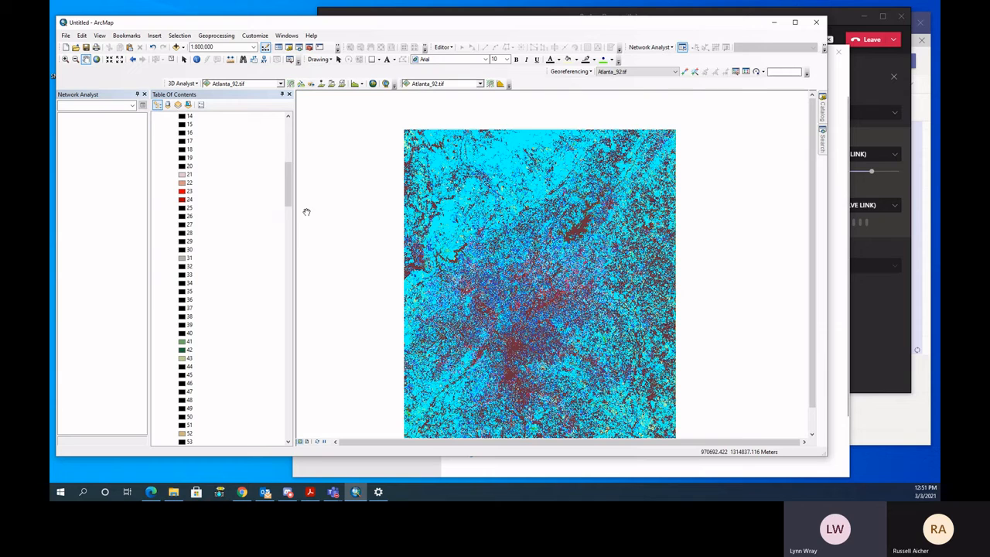
drag(286, 195, 289, 140)
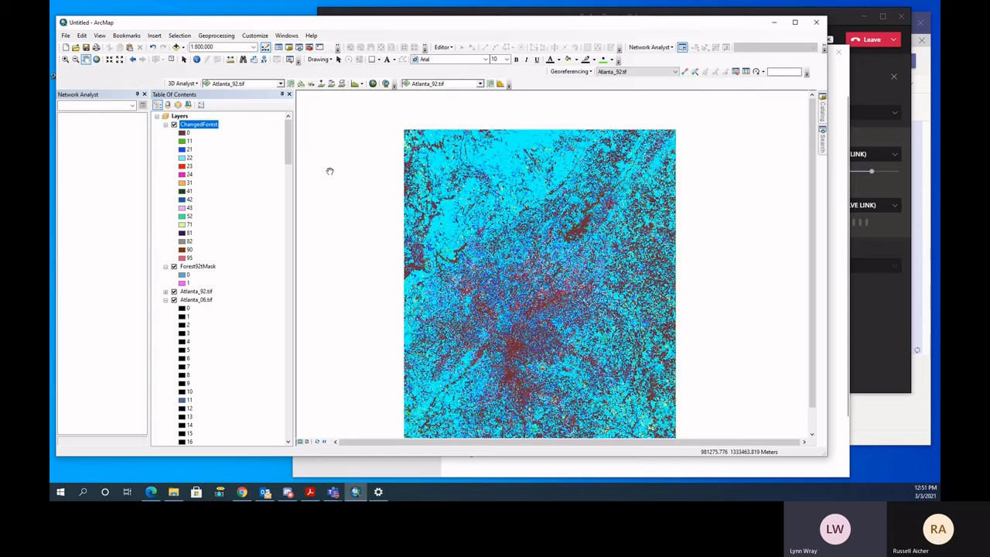
drag(494, 219, 496, 203)
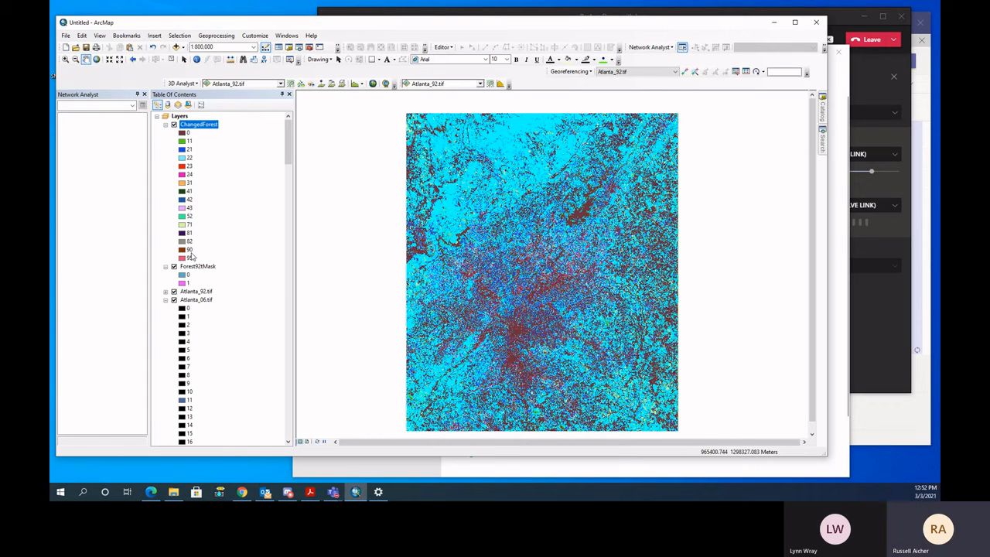
- Launch the Windows Calculator
click(61, 493)
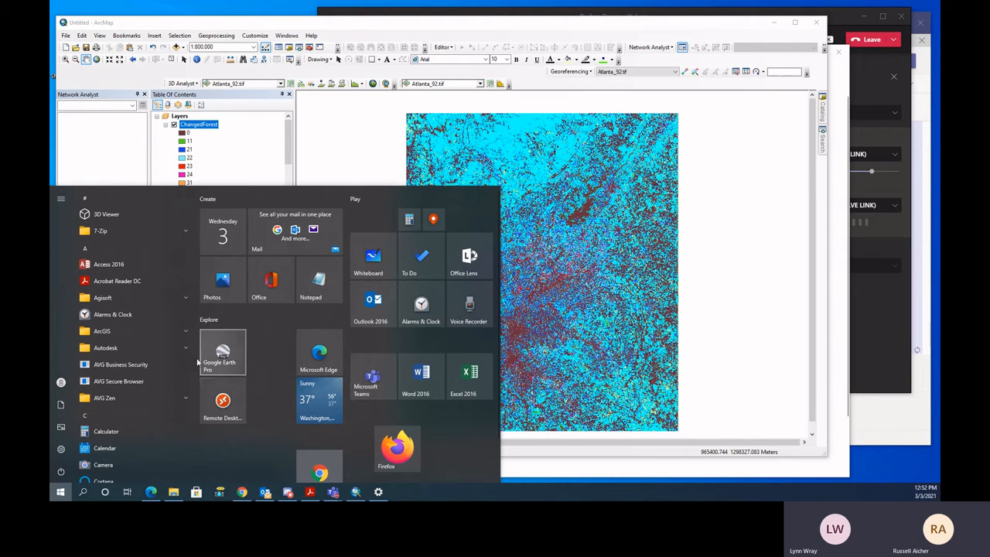
scroll(143, 364, down, 3)
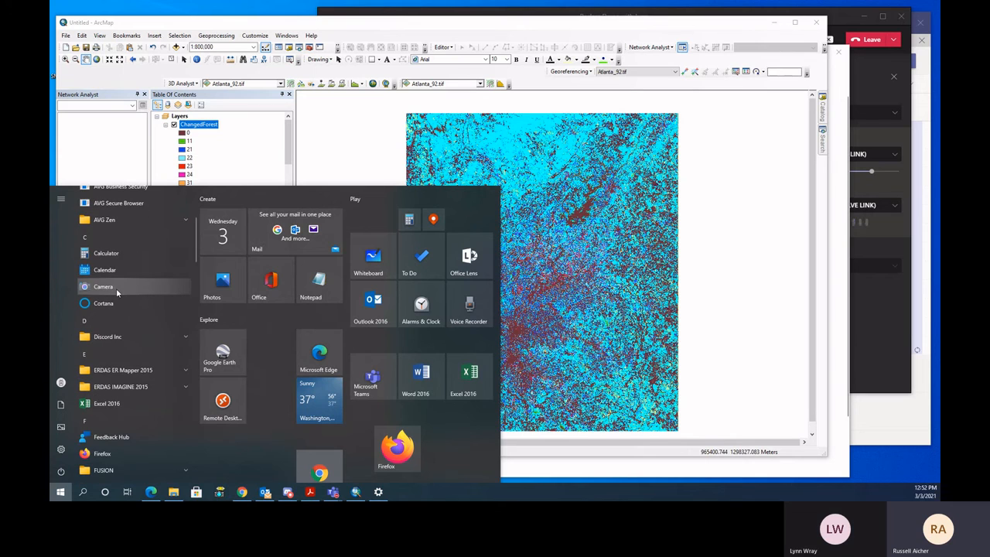
click(120, 260)
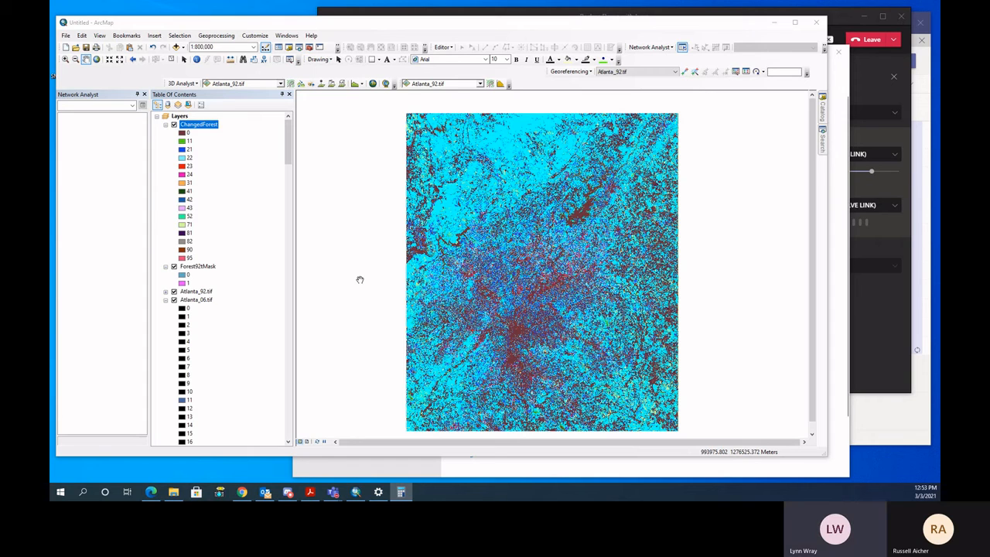
- Switch back to ArcMap and look through the legends of ChangedForest, Forest92tMask and Atlanta_06.tif
click(290, 147)
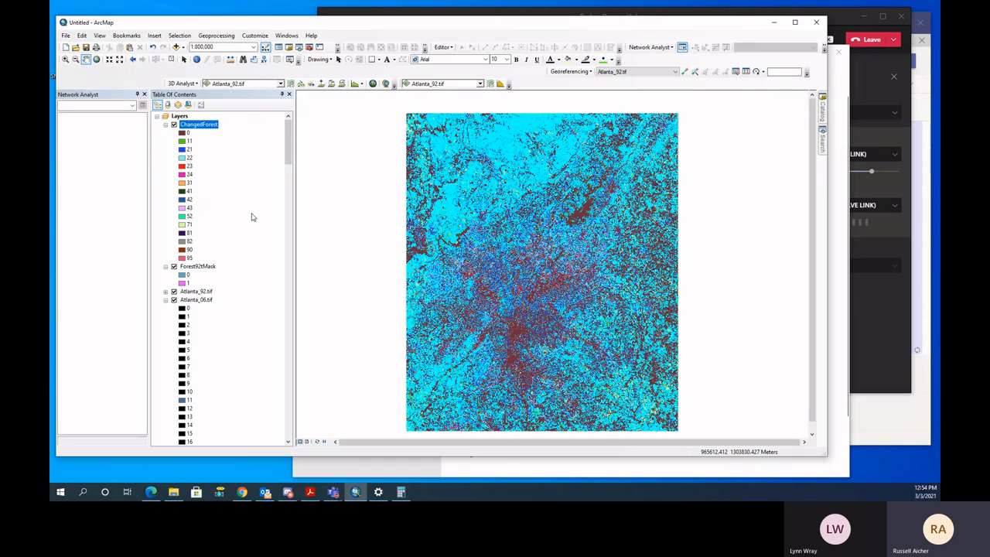
scroll(235, 222, down, 2)
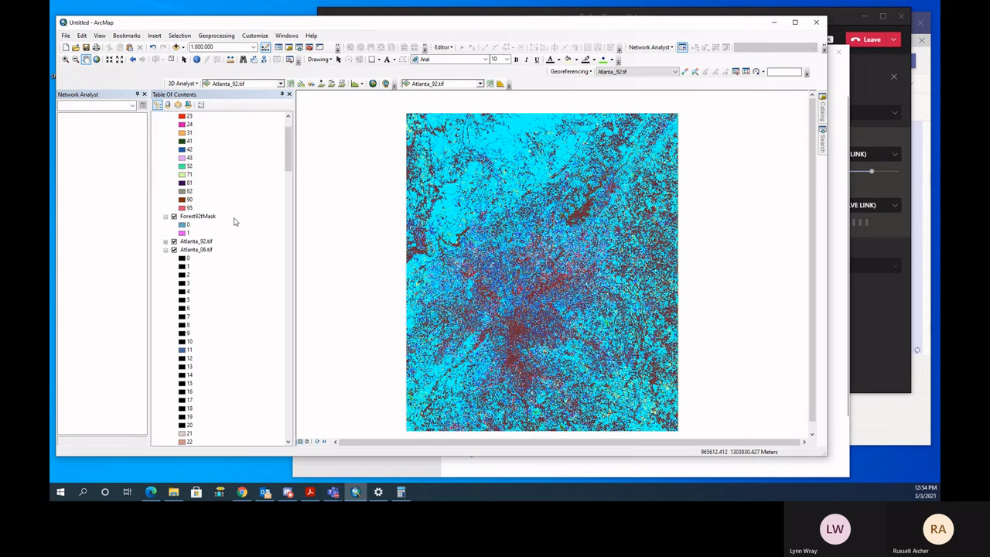
scroll(235, 222, down, 5)
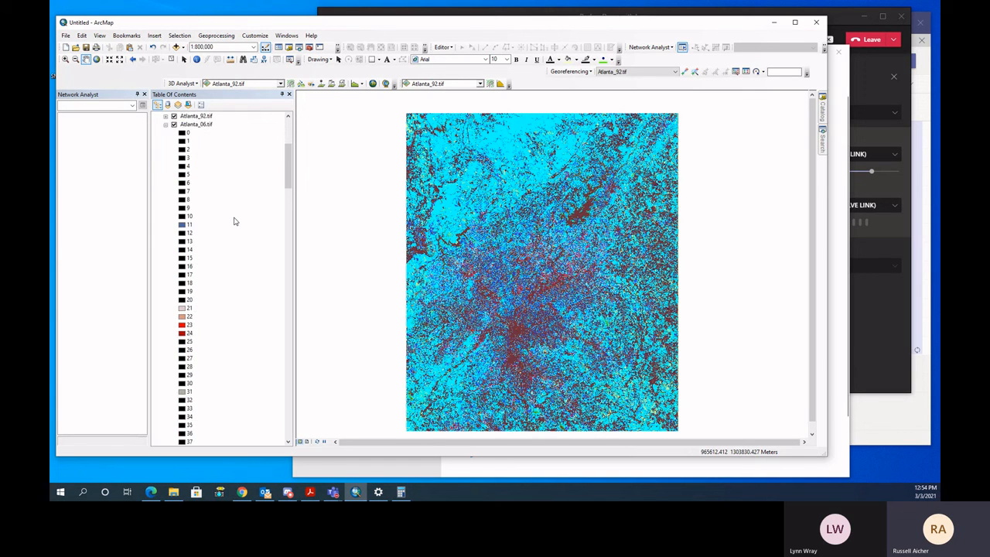
scroll(234, 221, up, 3)
scroll(234, 221, up, 6)
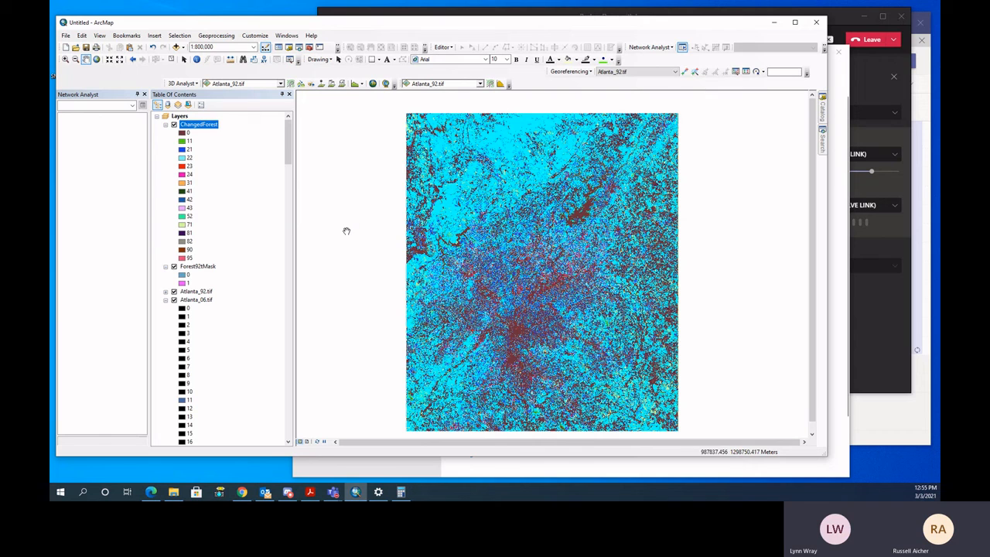
- Search the tools for "Mosaic to new raster" and open the Mosaic To New Raster tool
mouse_move(824, 139)
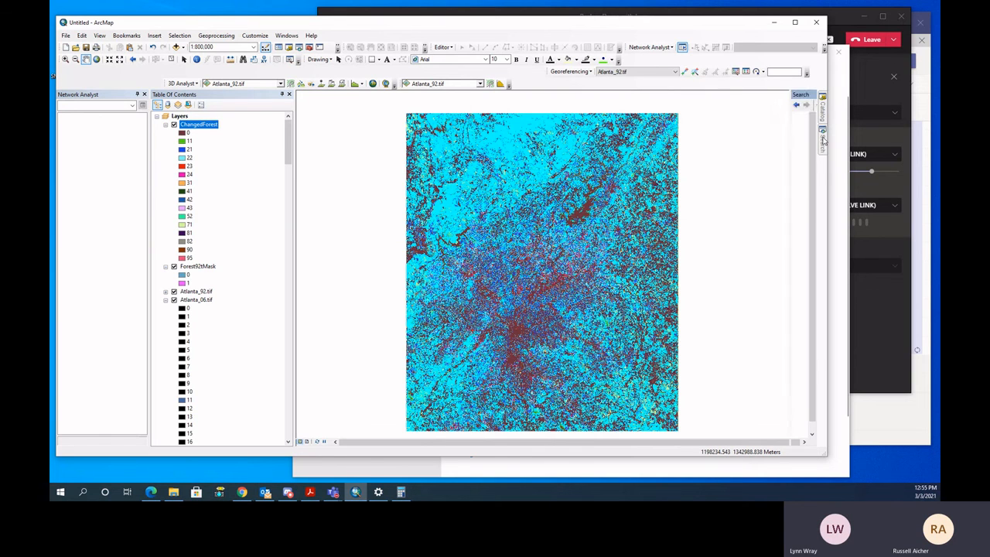
drag(732, 130, 657, 130)
text(Mosaic to)
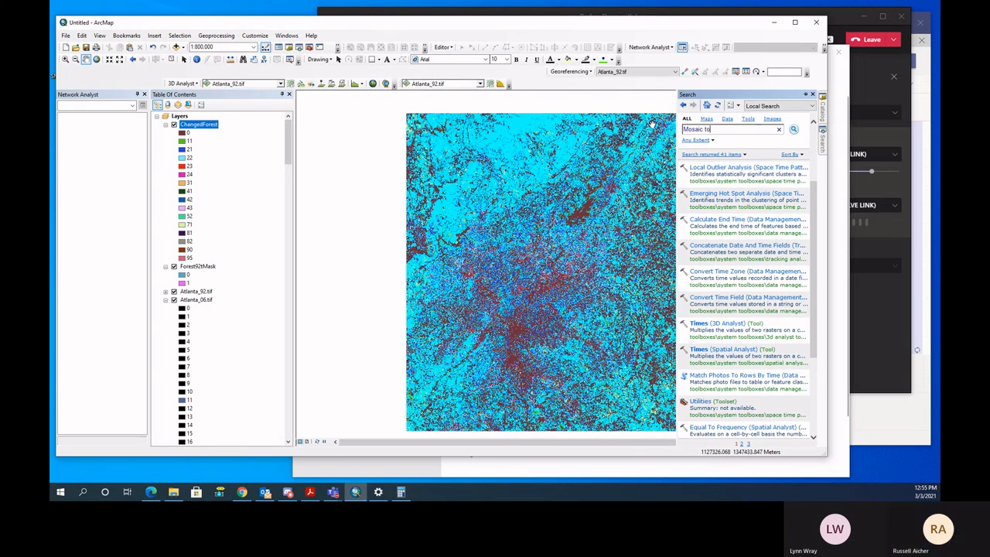
text( new raster)
key(Return)
click(731, 165)
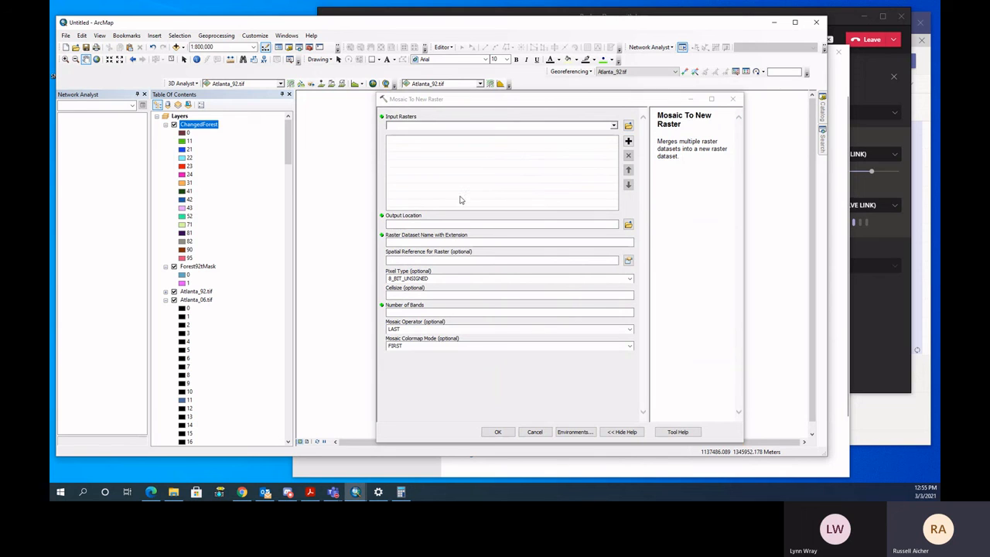
- Review the help for the tool's Output Location and Number of Bands parameters, and cancel without running it
click(543, 225)
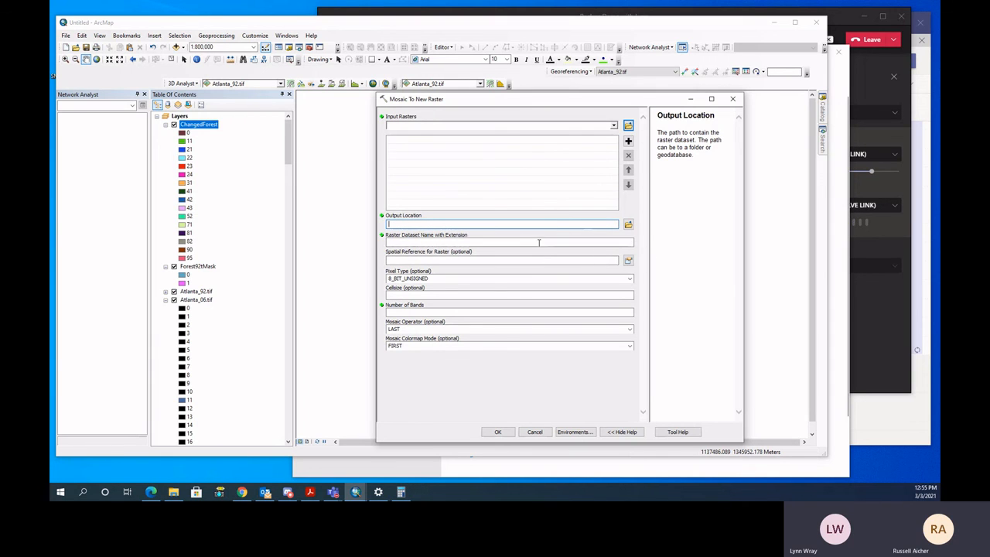
click(428, 313)
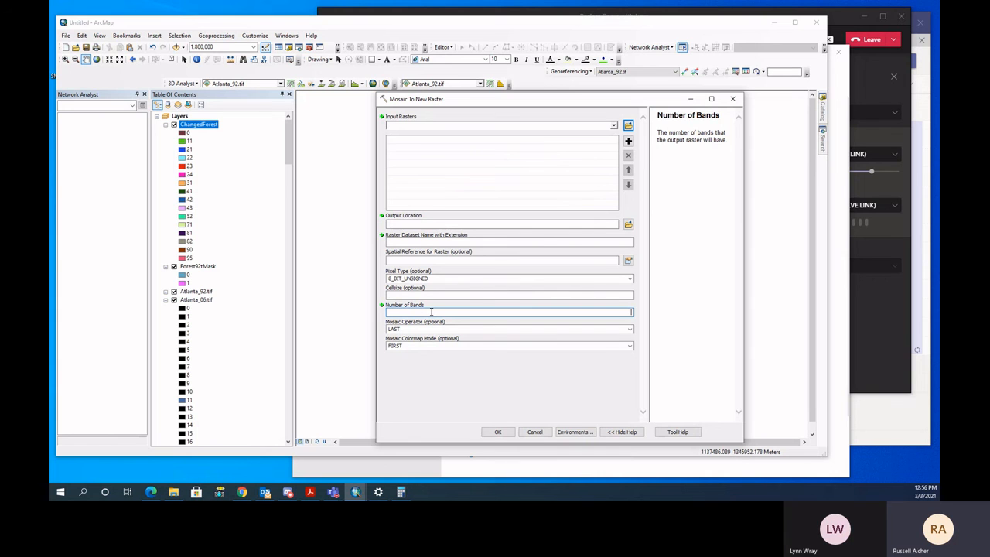
click(535, 431)
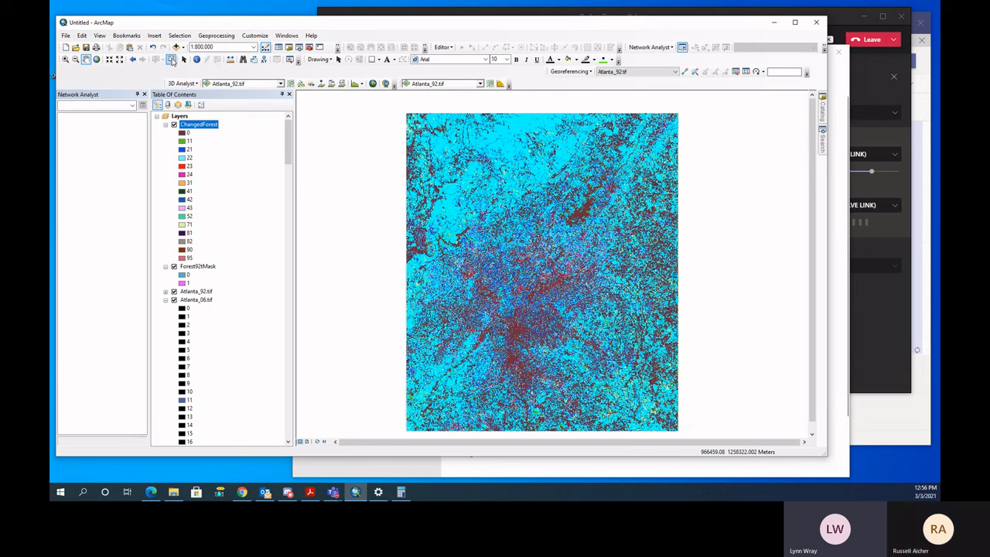
- Clear the selection of forest classes on the ChangedForest layer
click(171, 60)
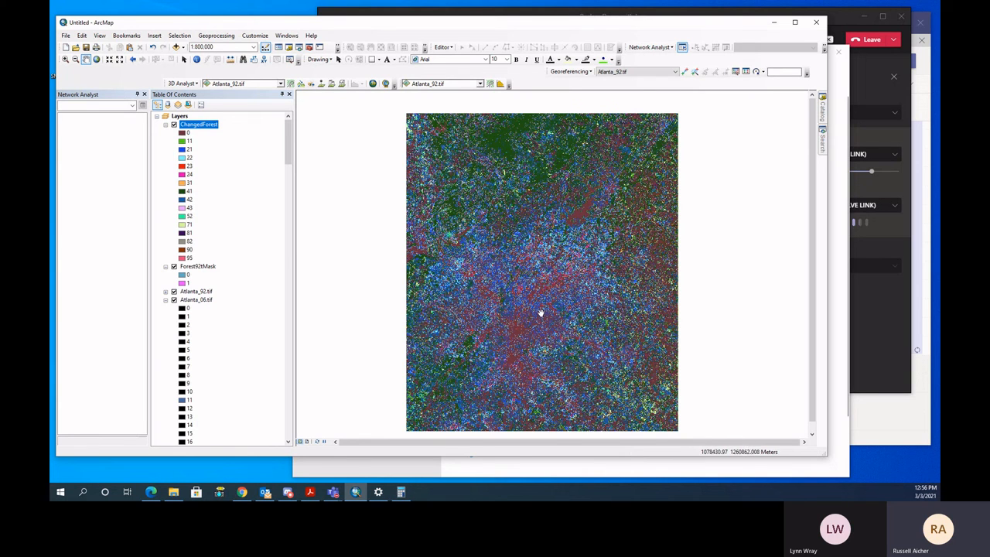
drag(531, 310, 531, 302)
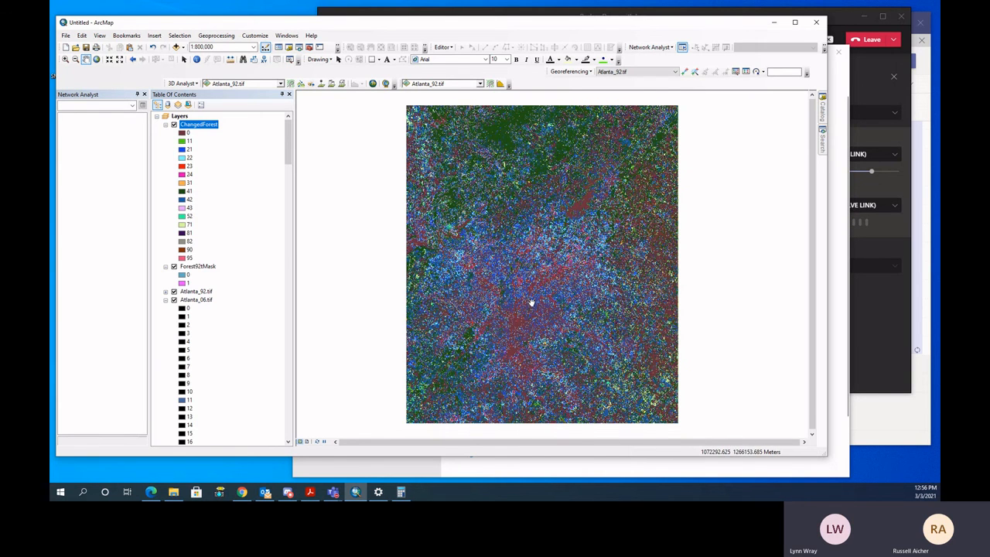